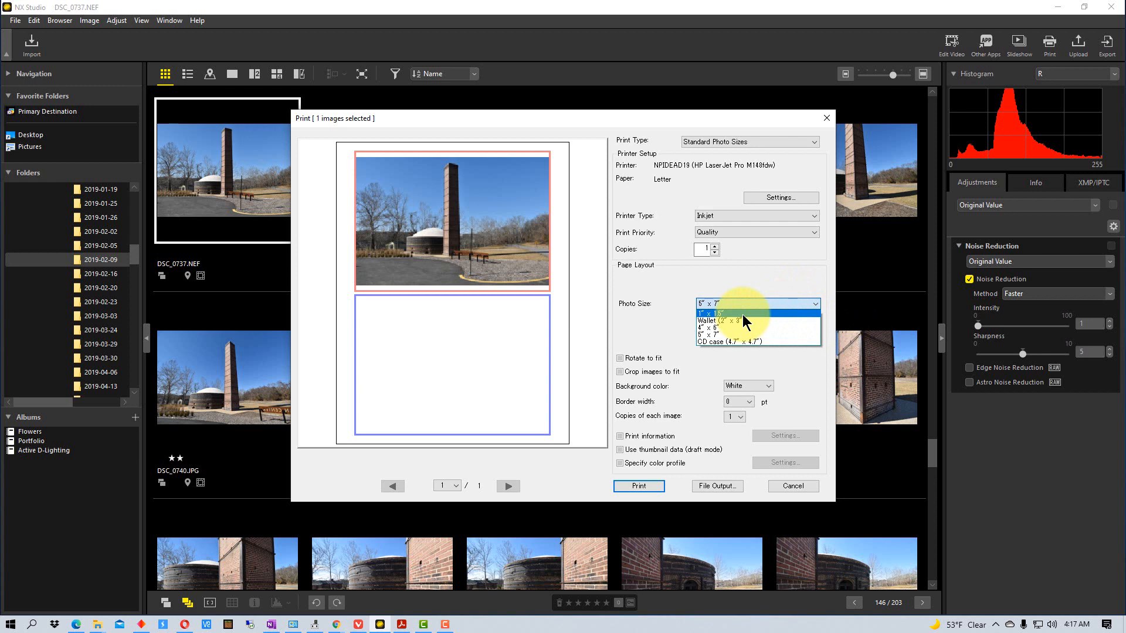
# Step: Preview the photo at the 1" x 1.5" standard size and return the photo size to 5" x 7"
pyautogui.click(744, 312)
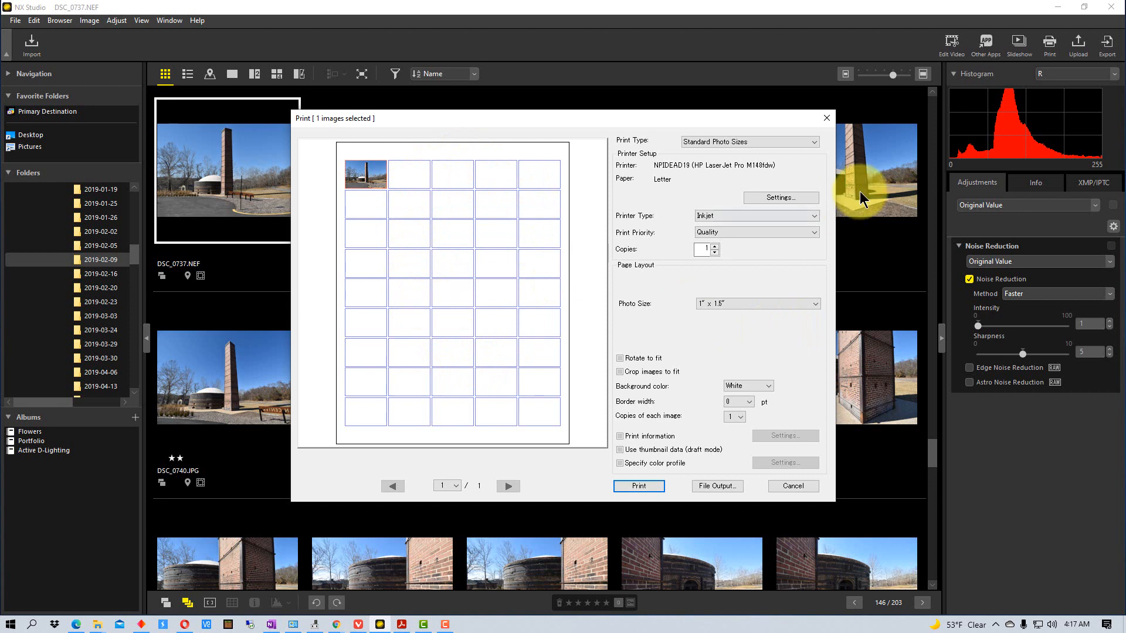
pyautogui.click(780, 145)
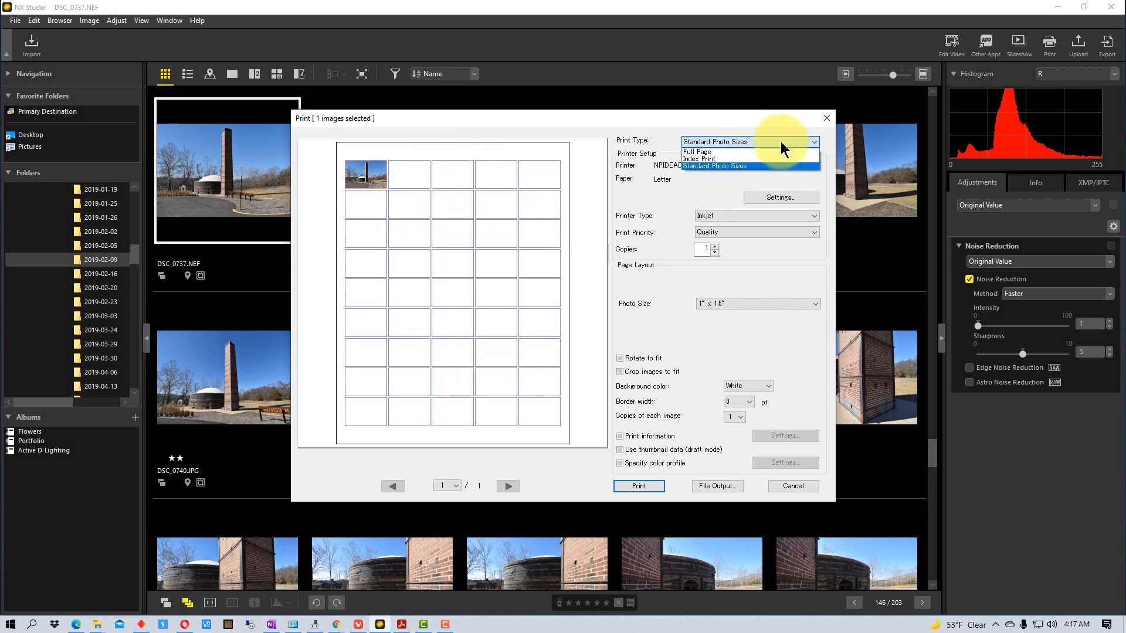
pyautogui.click(733, 301)
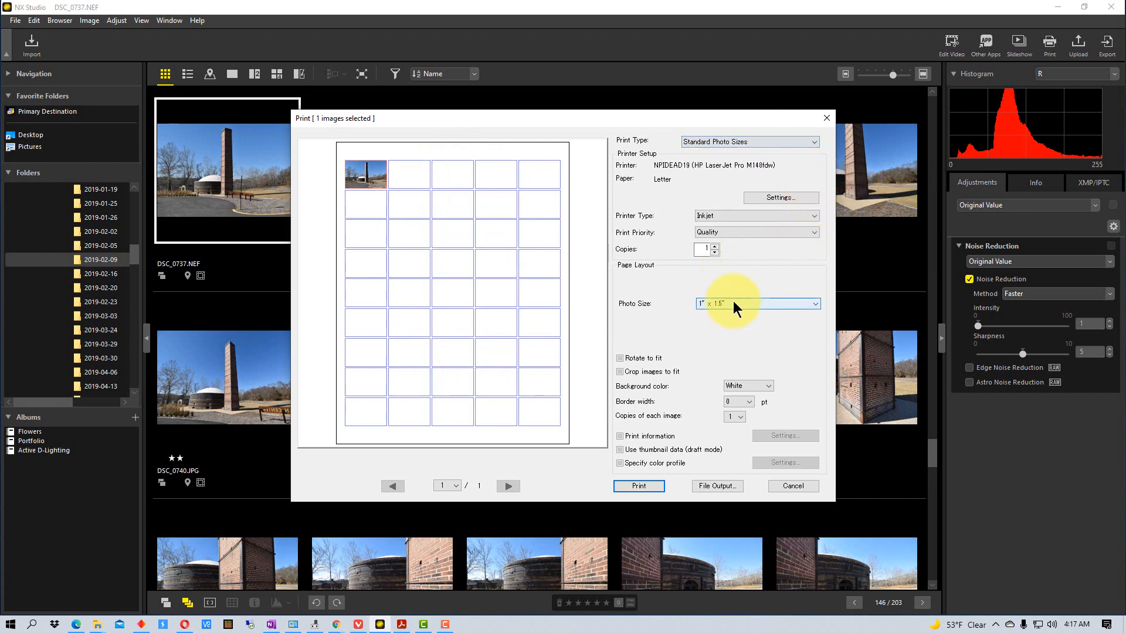
pyautogui.click(733, 301)
pyautogui.click(733, 333)
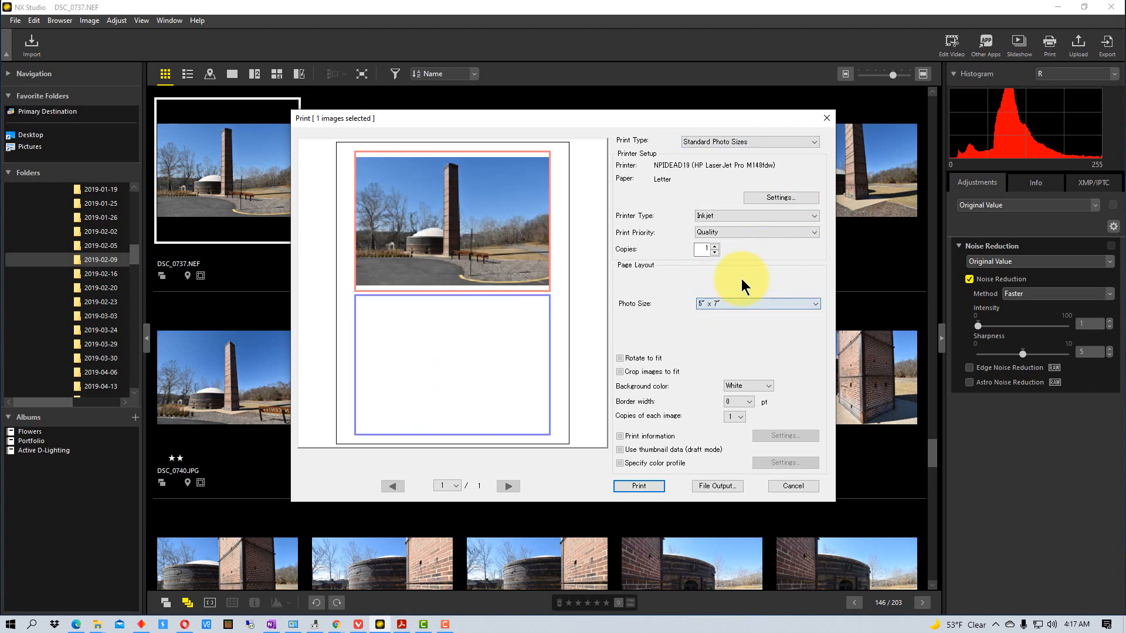
# Step: Change the print type from standard photo sizes to Index Print
pyautogui.click(733, 142)
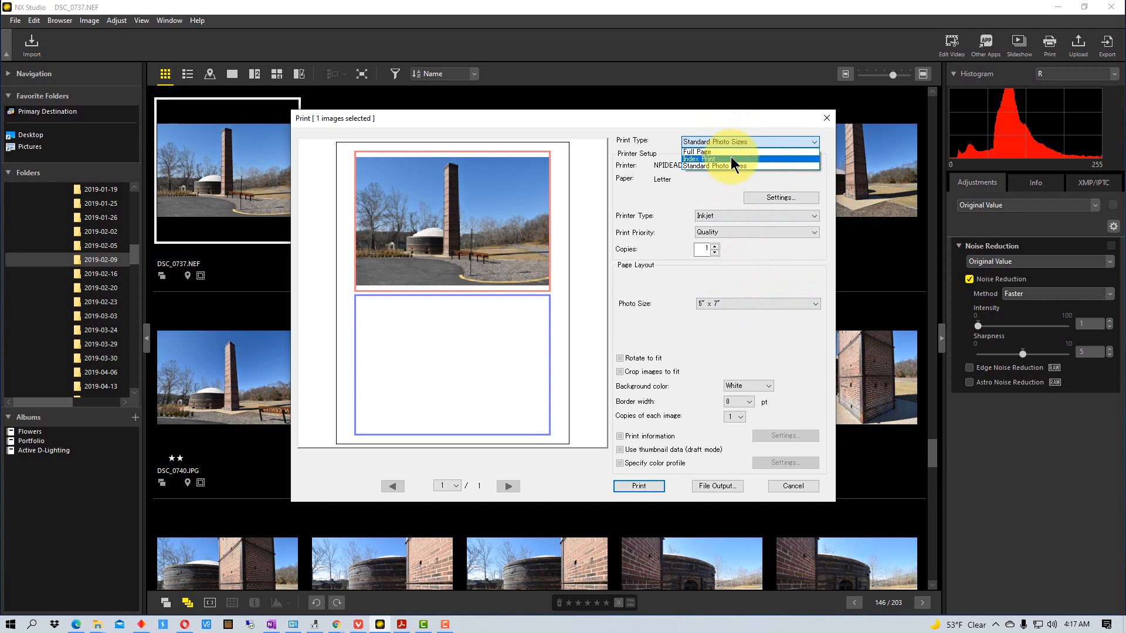
pyautogui.click(730, 157)
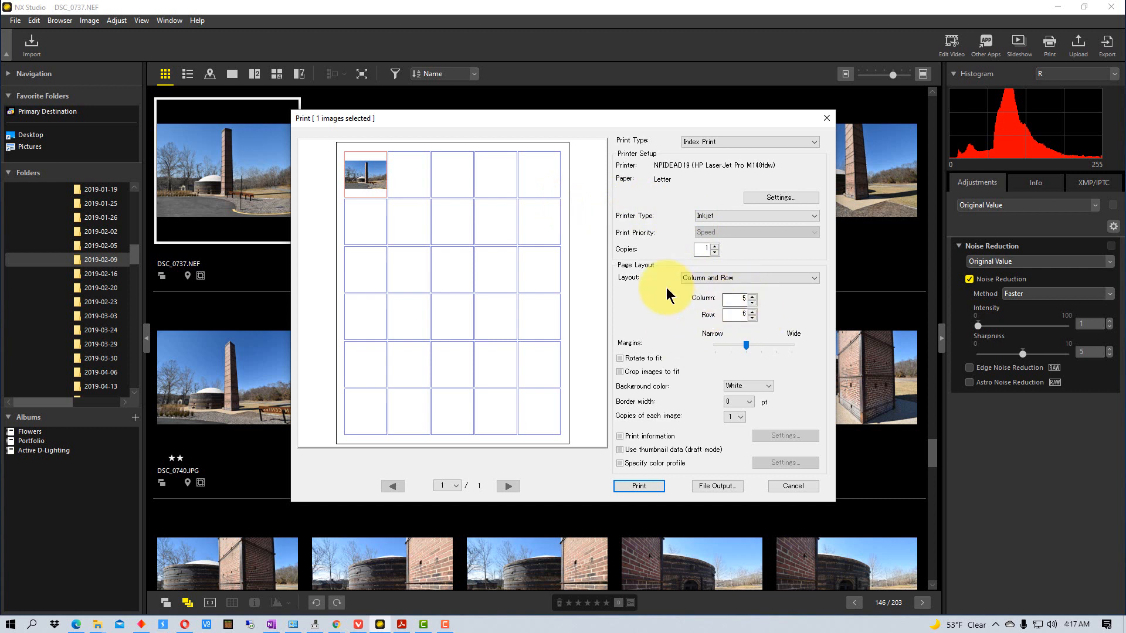
pyautogui.click(743, 315)
pyautogui.press('BackSpace')
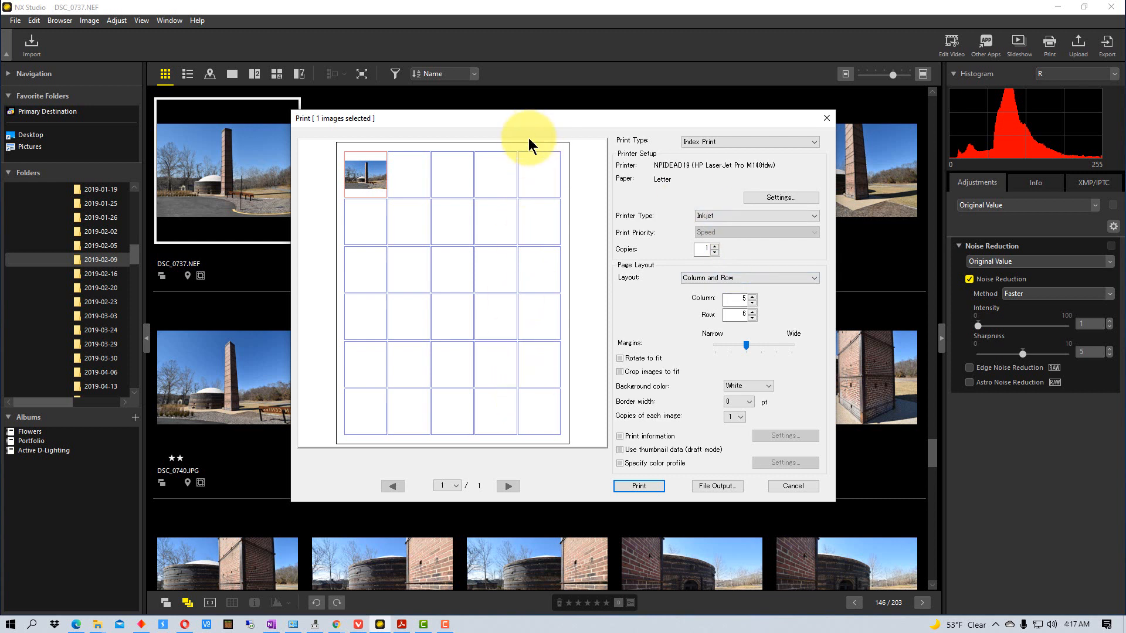
# Step: Try the index sheet layout with 4 and 3 columns, and restore it to 5 columns
pyautogui.click(753, 301)
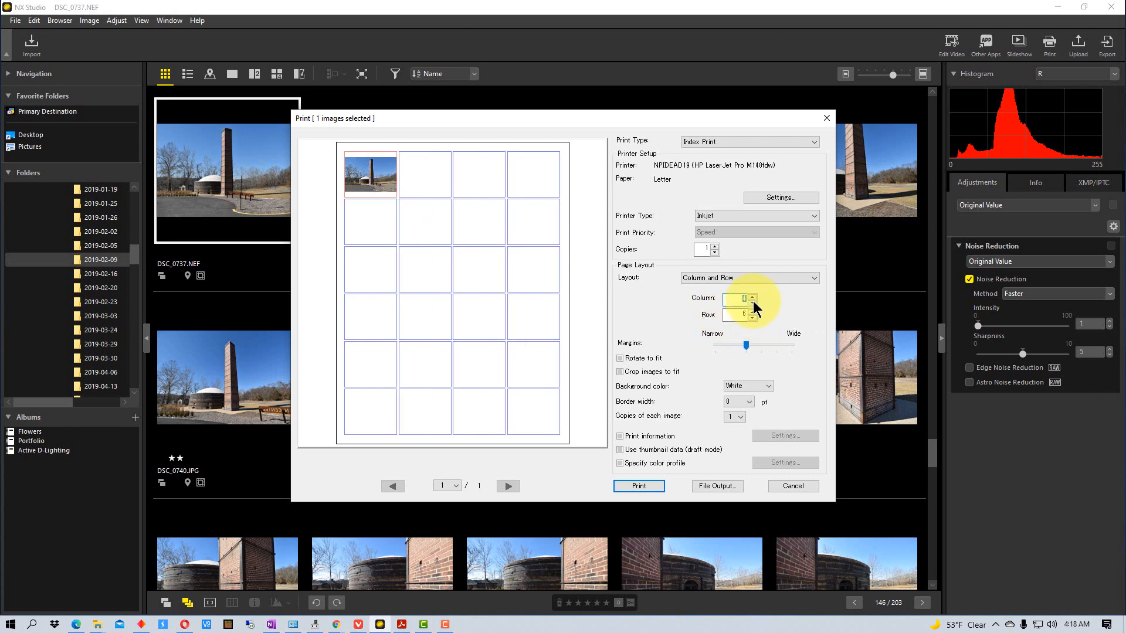
pyautogui.click(753, 302)
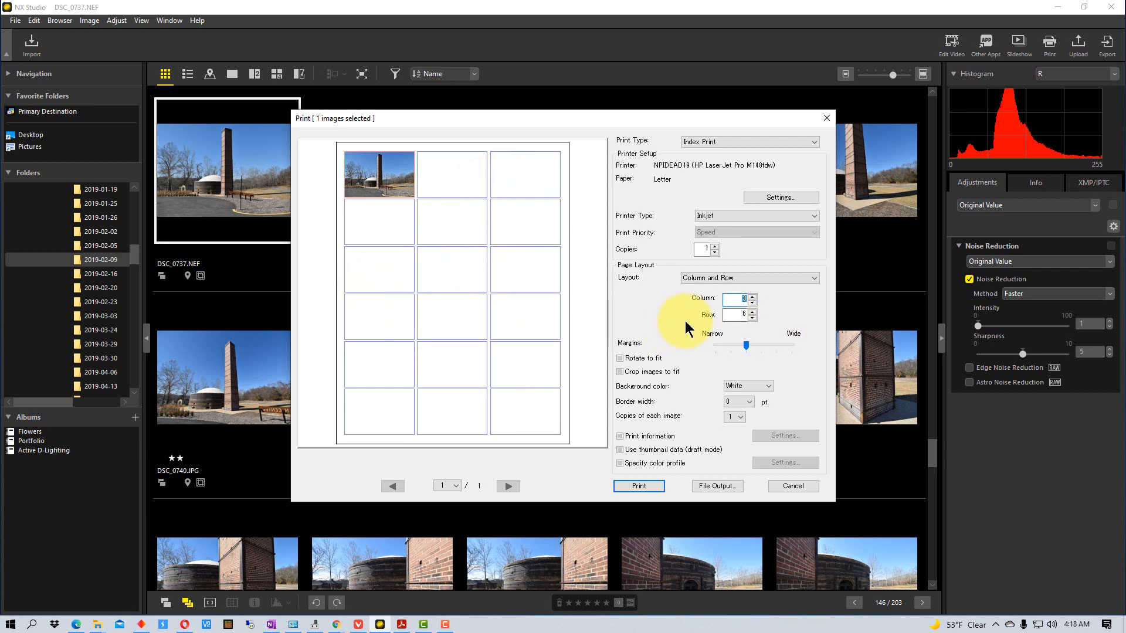
pyautogui.click(752, 295)
pyautogui.click(751, 296)
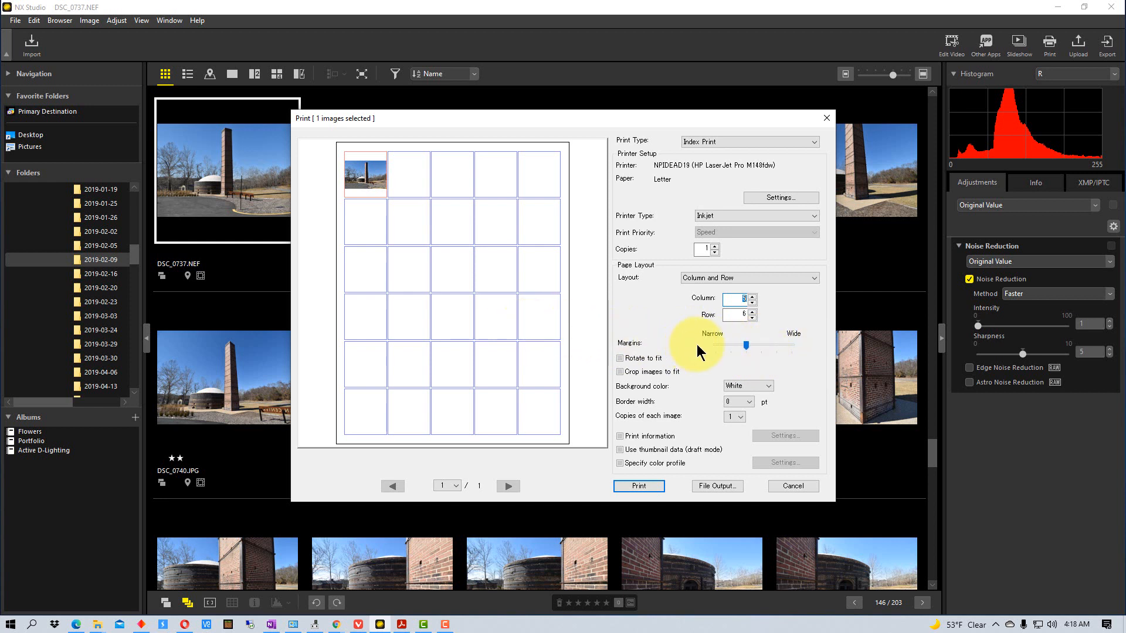
pyautogui.moveTo(747, 342)
pyautogui.mouseDown()
pyautogui.moveTo(798, 342)
pyautogui.moveTo(748, 349)
pyautogui.mouseUp()
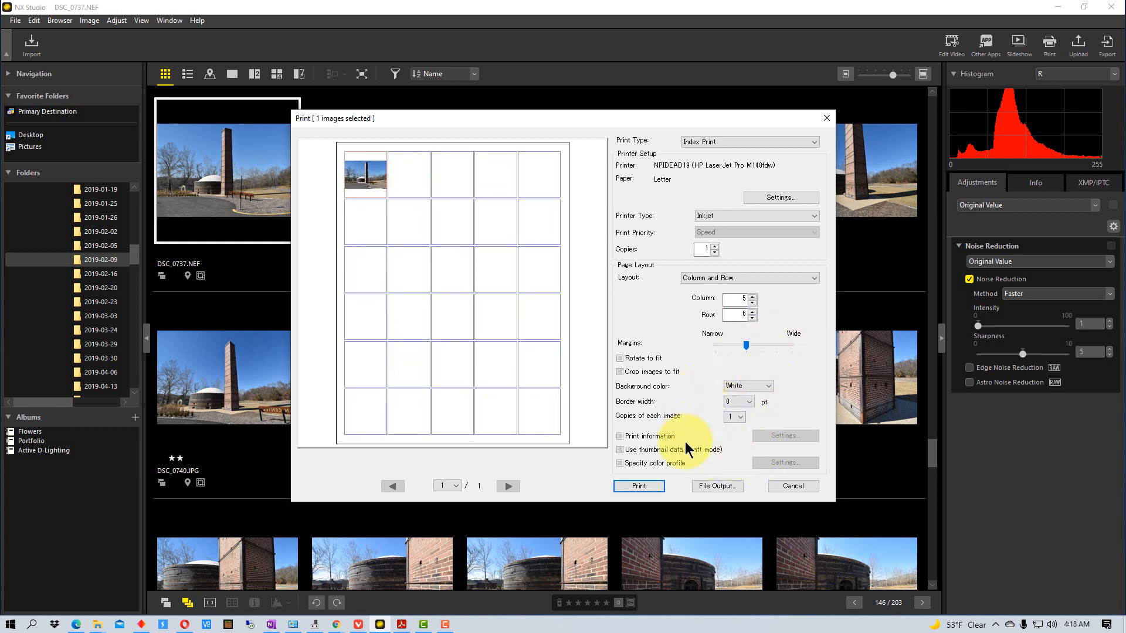
# Step: Turn on print information for the index print, accept its advanced metadata settings, and close the print dialog
pyautogui.click(619, 437)
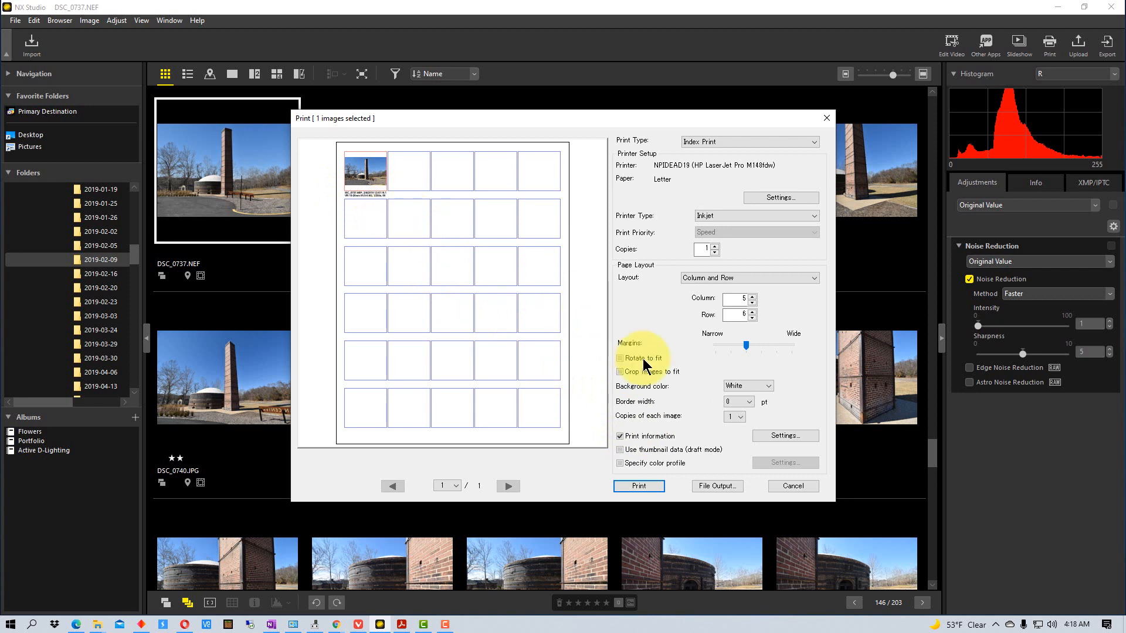
pyautogui.click(783, 436)
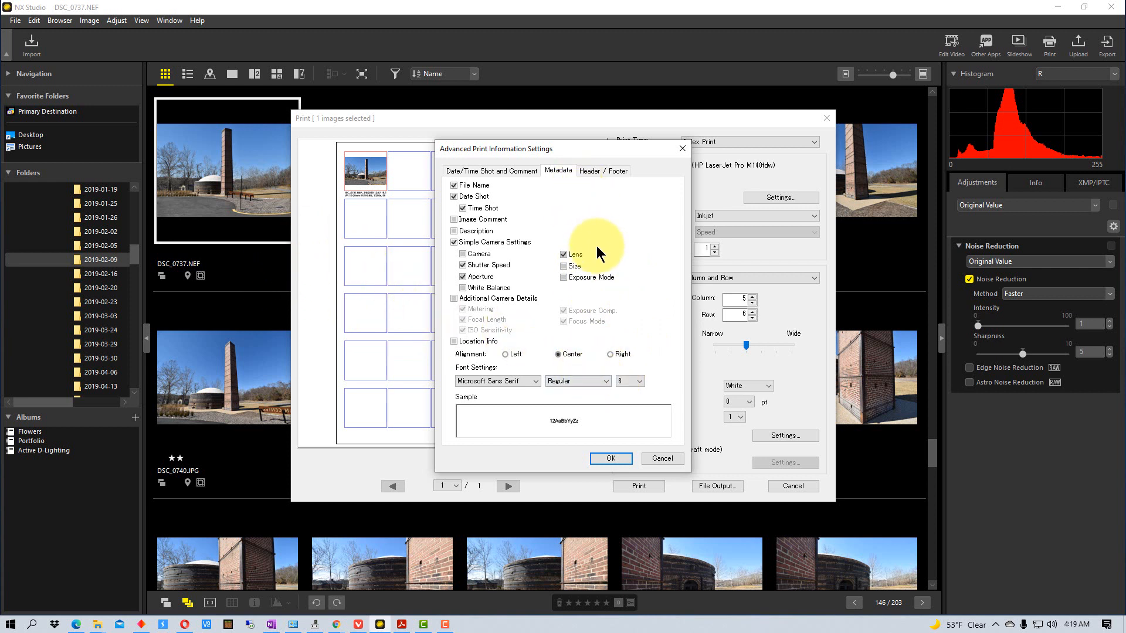
pyautogui.click(611, 460)
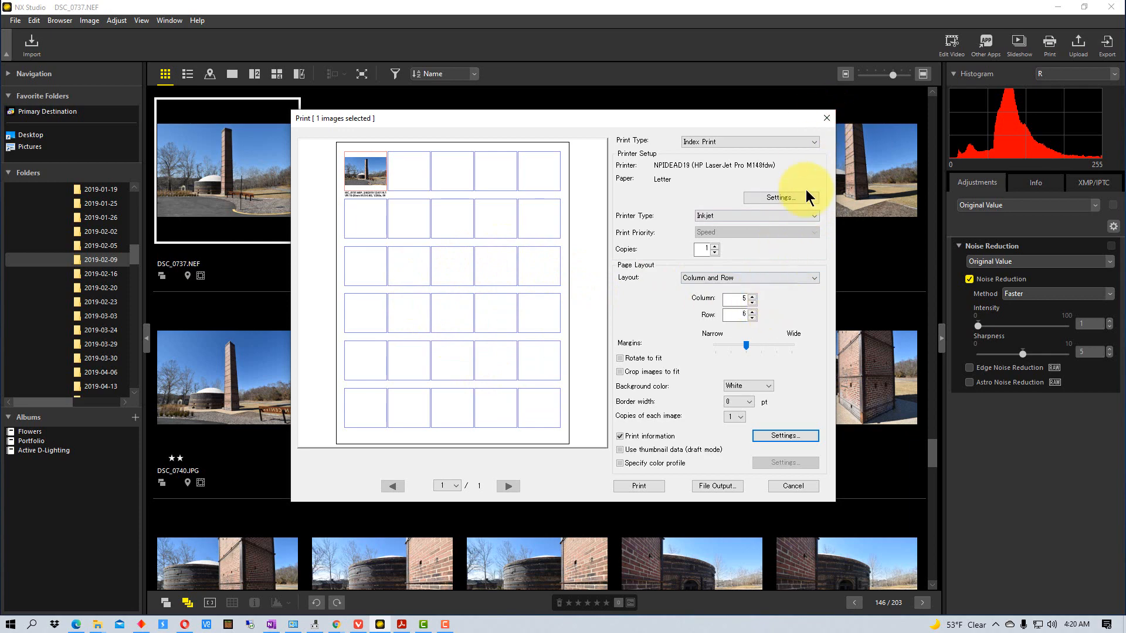
pyautogui.click(825, 119)
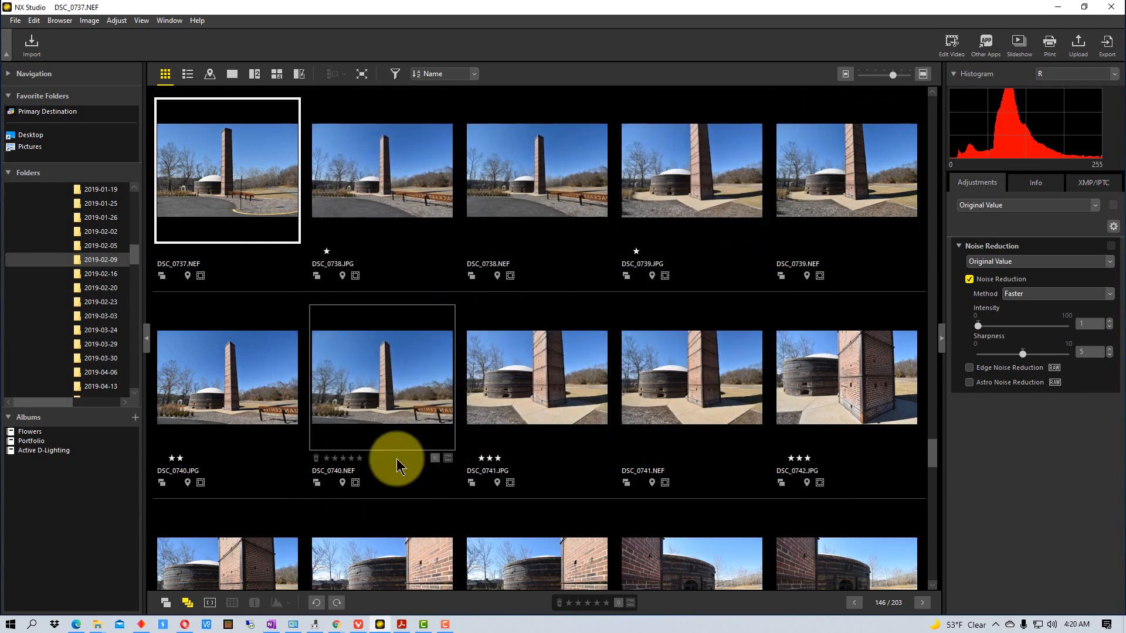
# Step: Extend the thumbnail selection from DSC_0737.NEF through DSC_0759.JPG
pyautogui.scroll(-3, 586, 324)
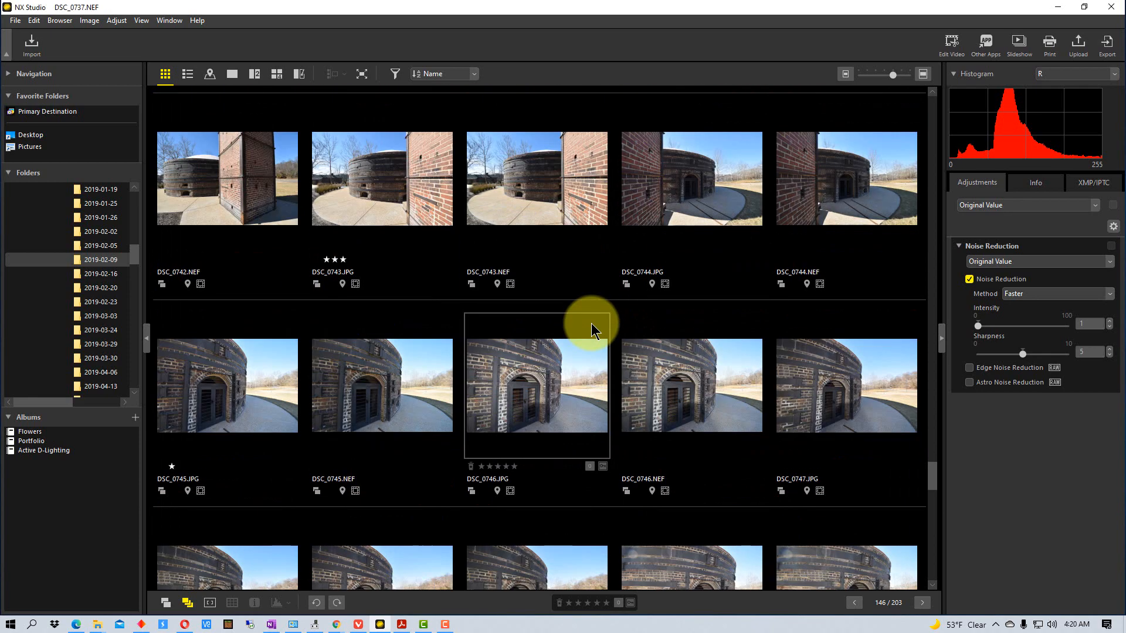
pyautogui.scroll(-3, 592, 329)
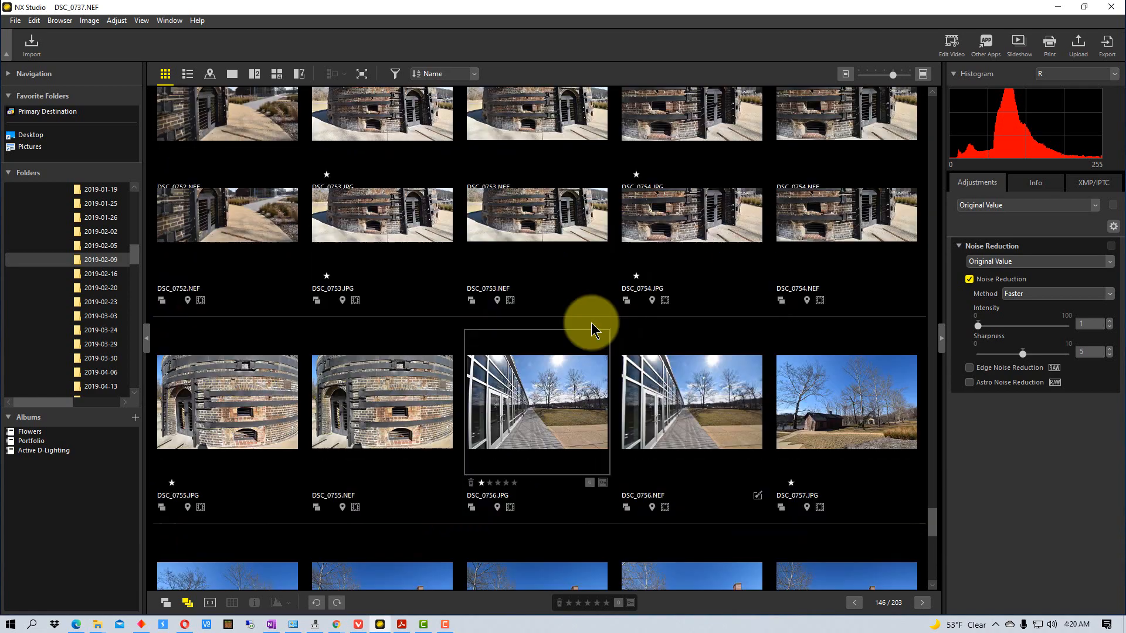
pyautogui.scroll(-10, 598, 322)
pyautogui.scroll(9, 600, 322)
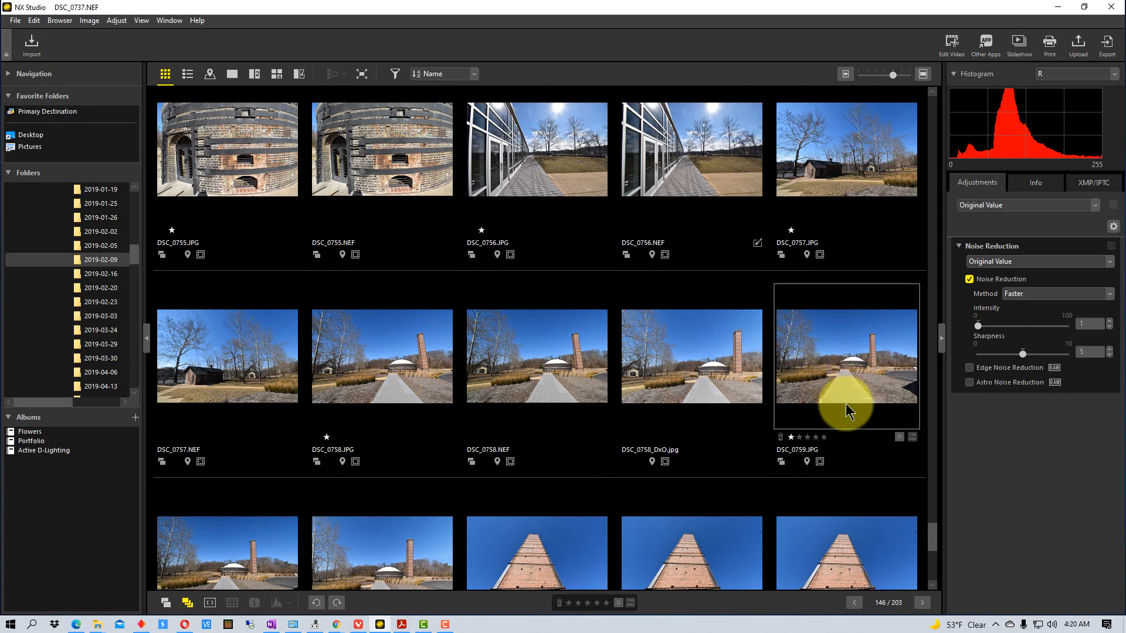
pyautogui.keyDown('shift'); pyautogui.click(867, 408); pyautogui.keyUp('shift')
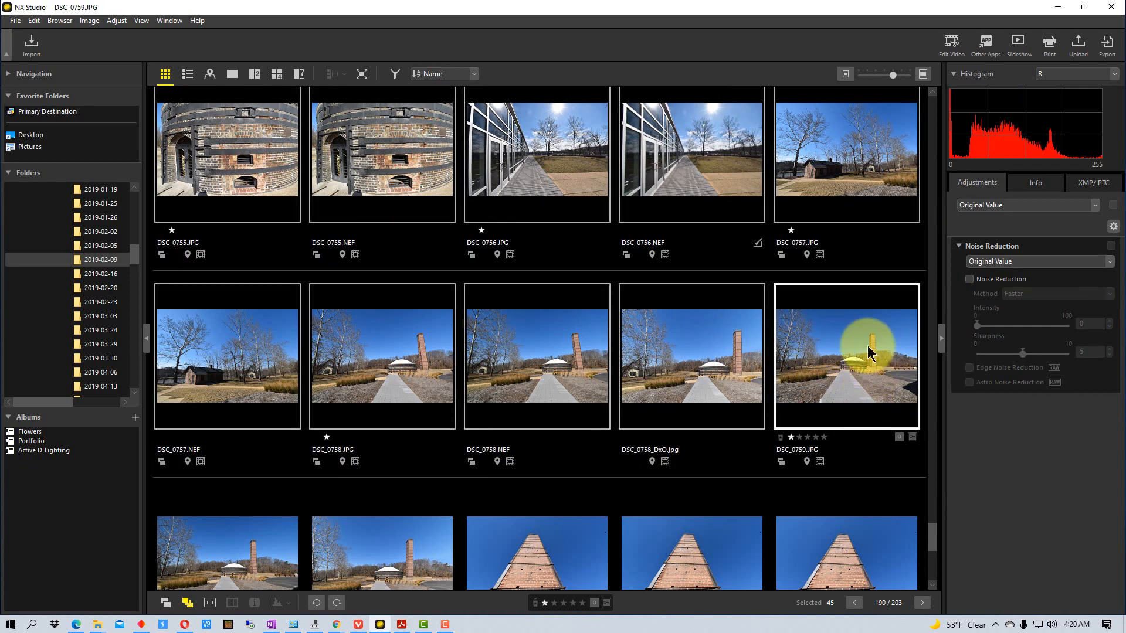
pyautogui.scroll(10, 556, 181)
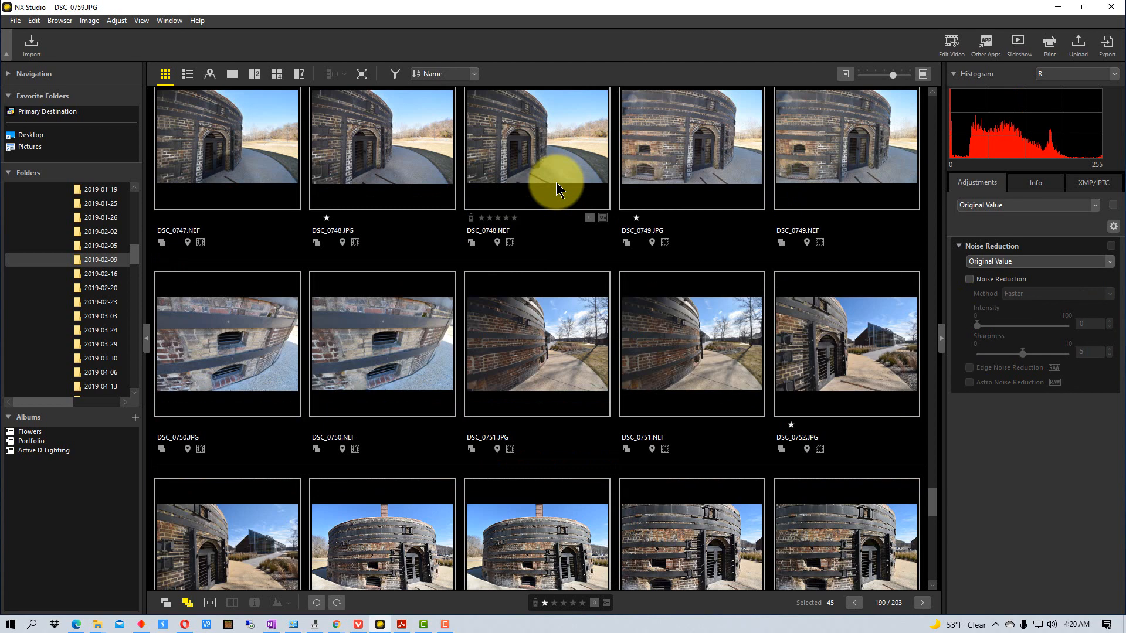
pyautogui.scroll(5, 555, 182)
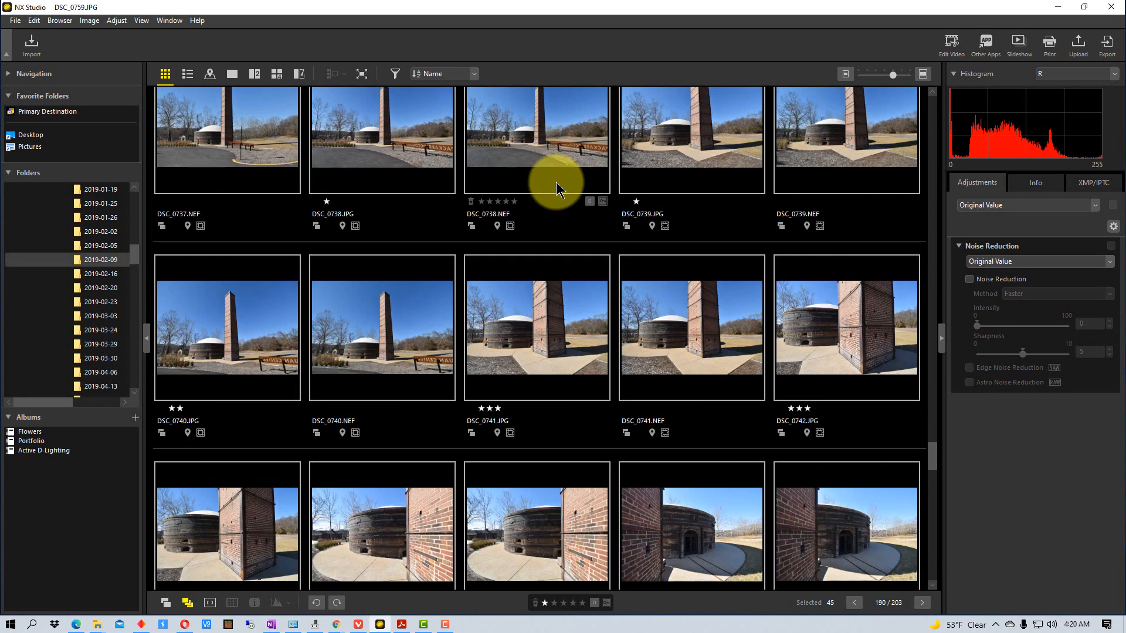
pyautogui.scroll(2, 556, 182)
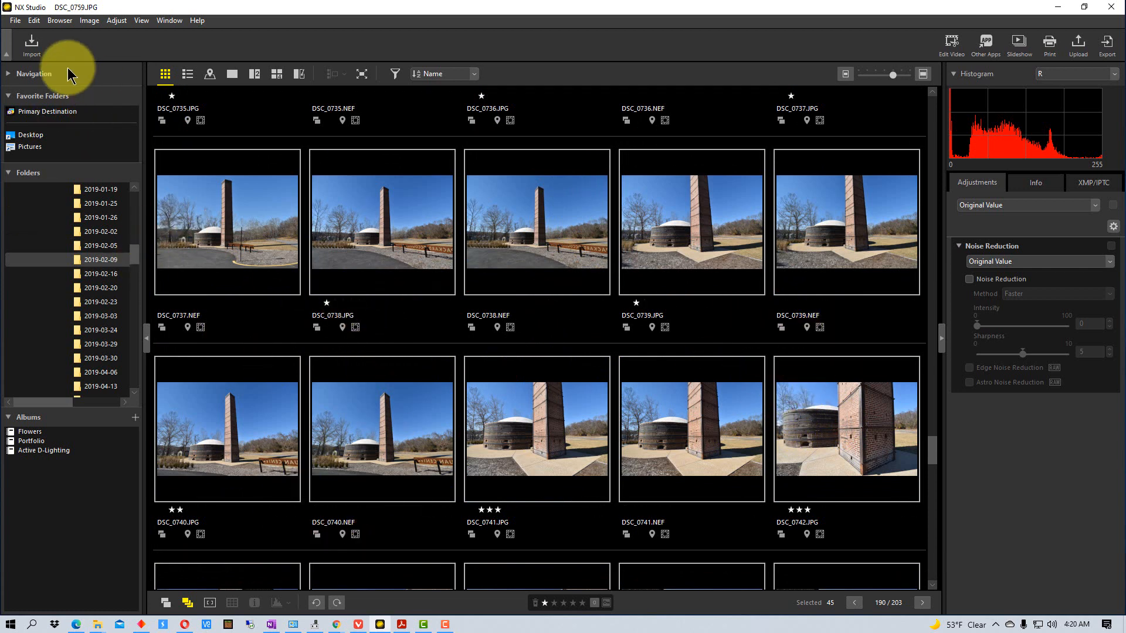
# Step: Open the print dialog for the selected images and preview both pages of the index sheet
pyautogui.click(15, 22)
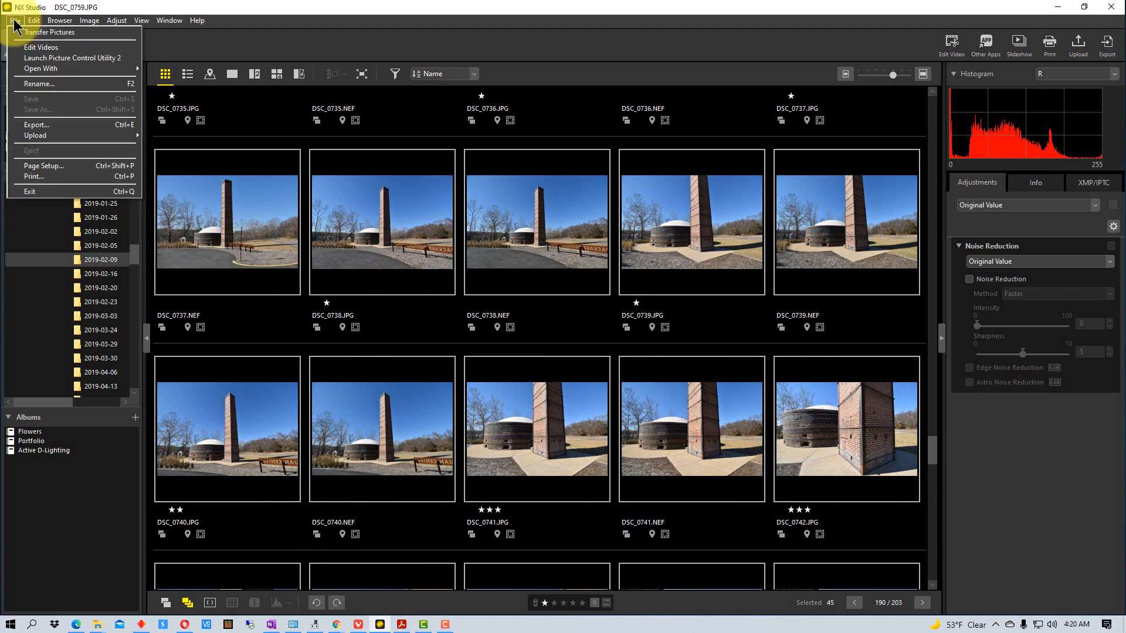
pyautogui.click(57, 181)
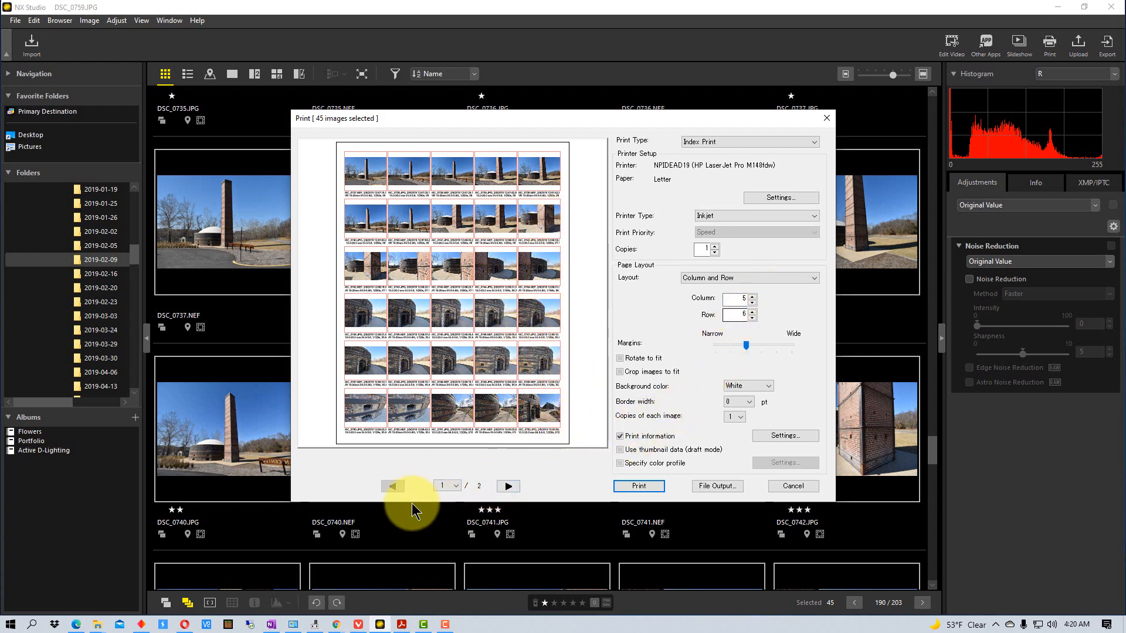
pyautogui.click(506, 486)
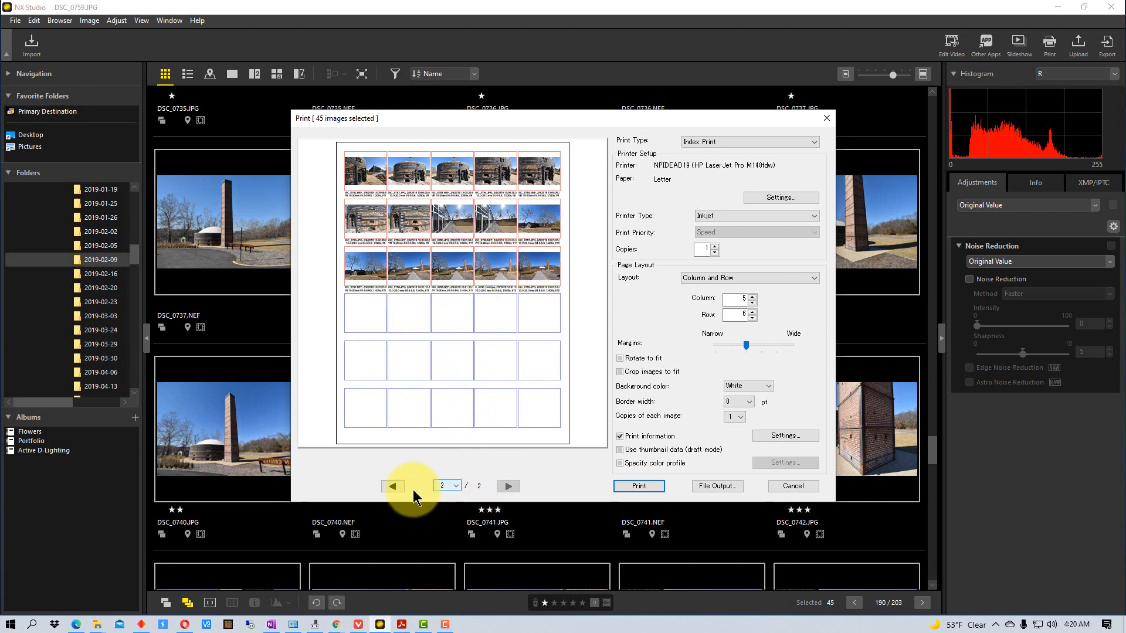
pyautogui.click(393, 487)
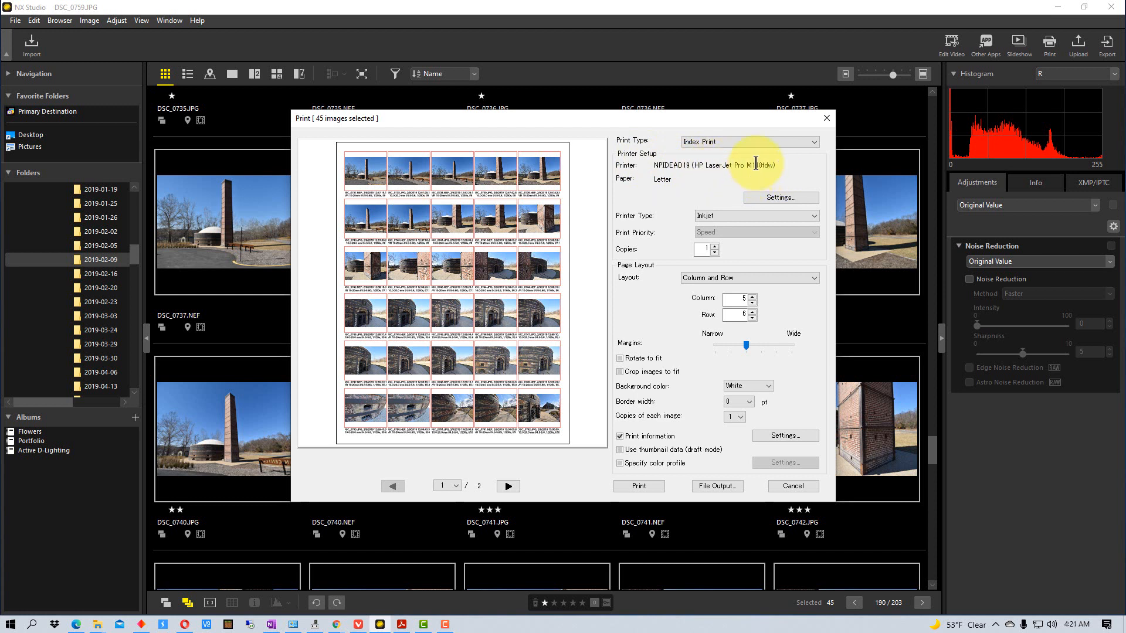
# Step: Set the printer to Microsoft Print to PDF in the print setup
pyautogui.click(779, 198)
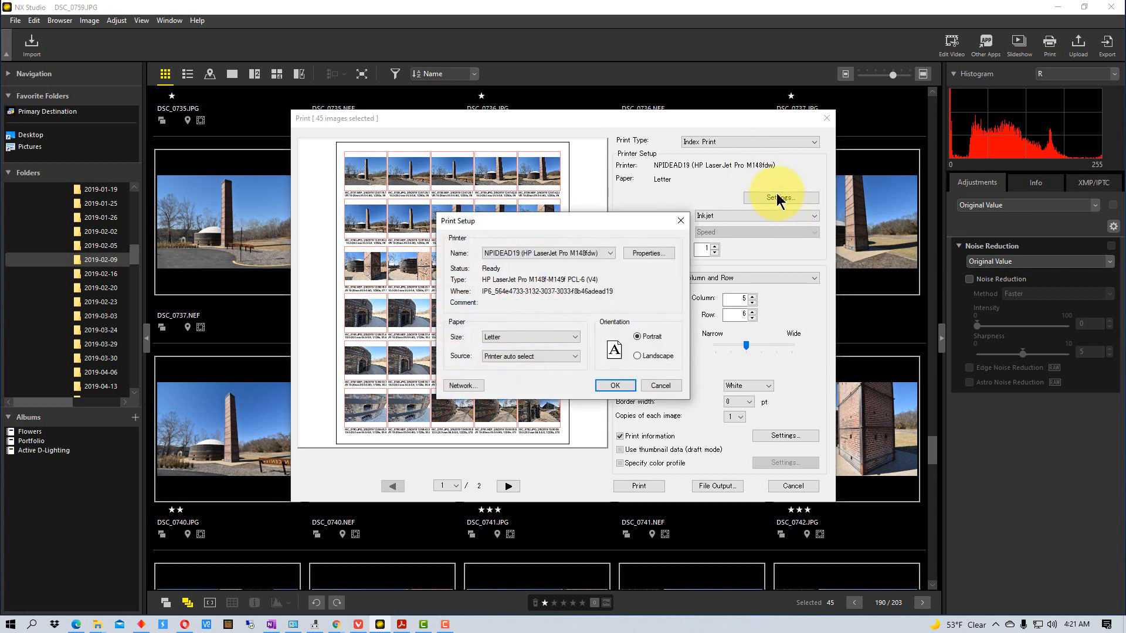
pyautogui.click(609, 254)
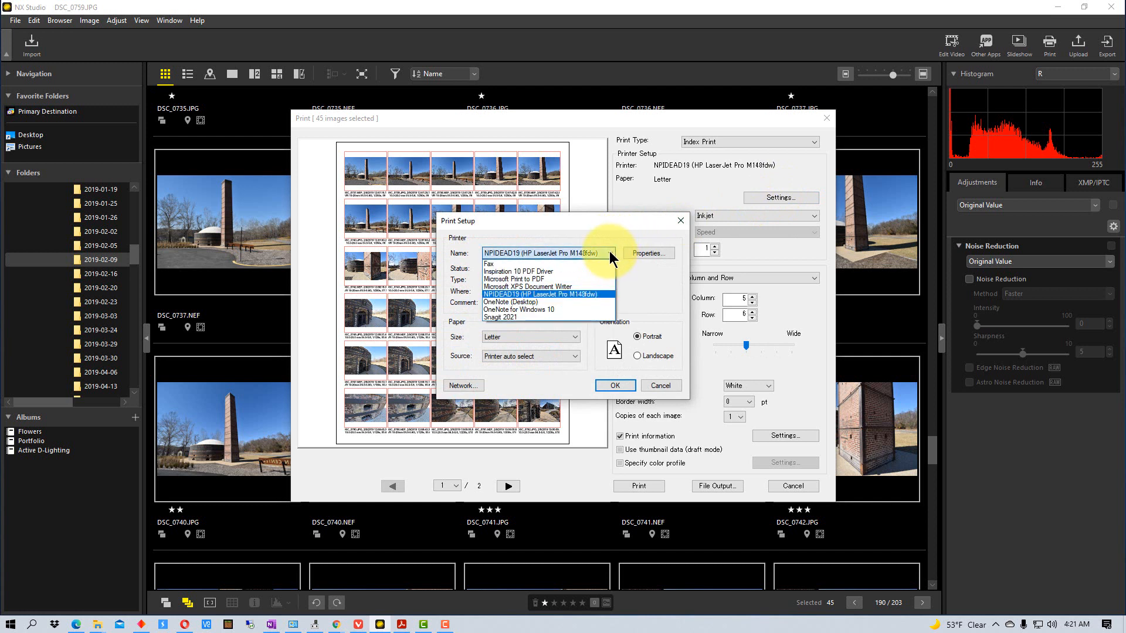
pyautogui.click(547, 279)
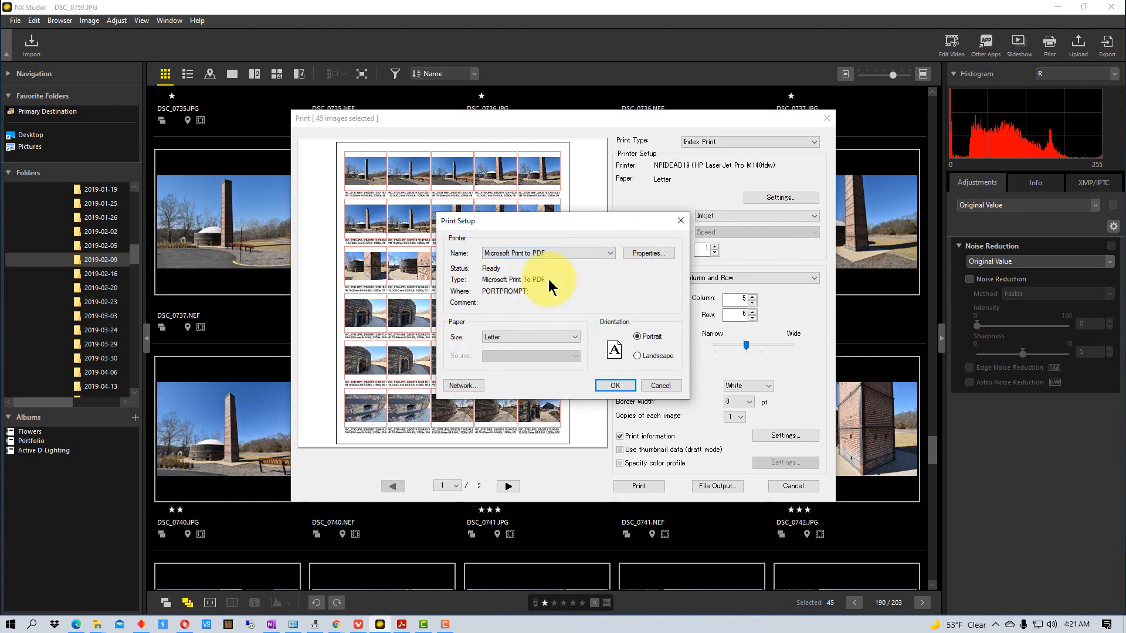
pyautogui.click(615, 385)
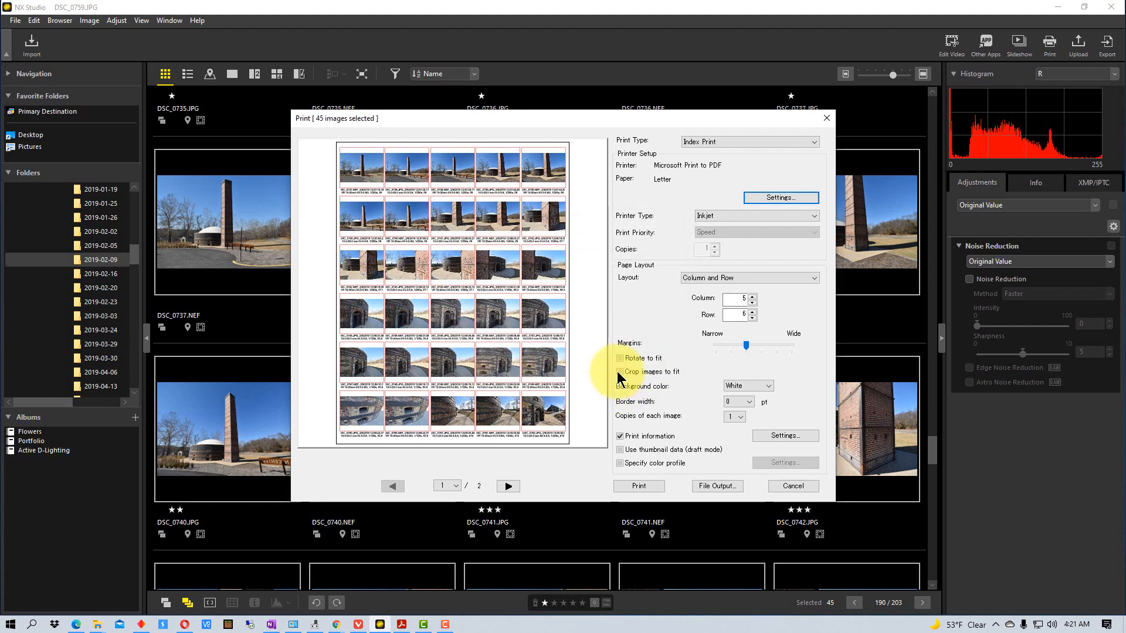
# Step: Print the index sheet to a PDF named "Proof 2" in the desktop's New folder
pyautogui.click(652, 487)
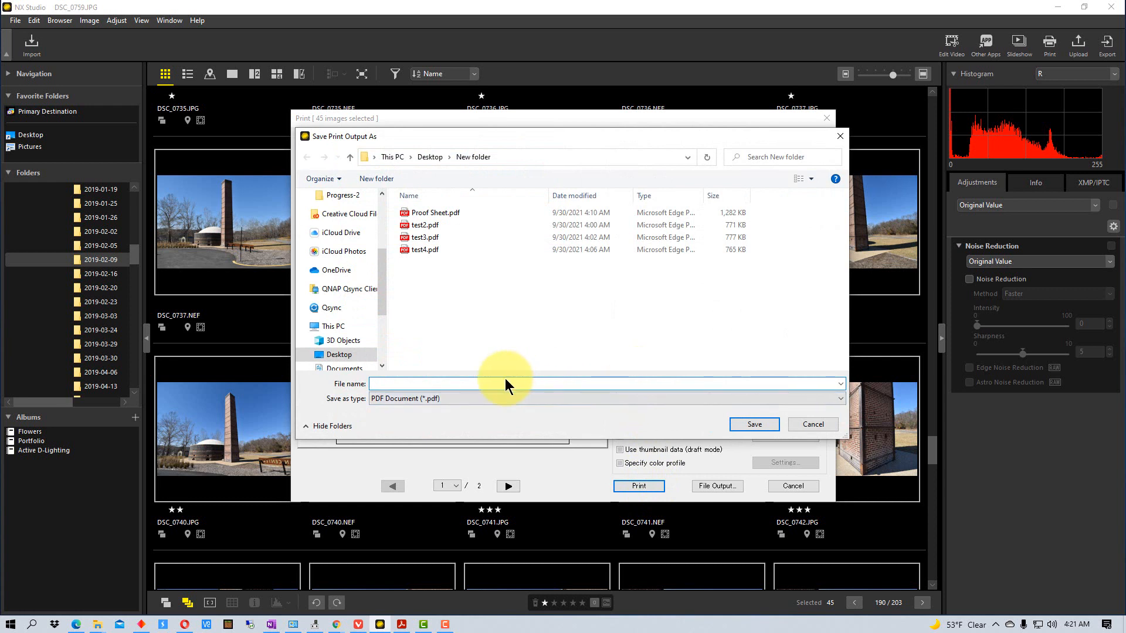
pyautogui.write('P')
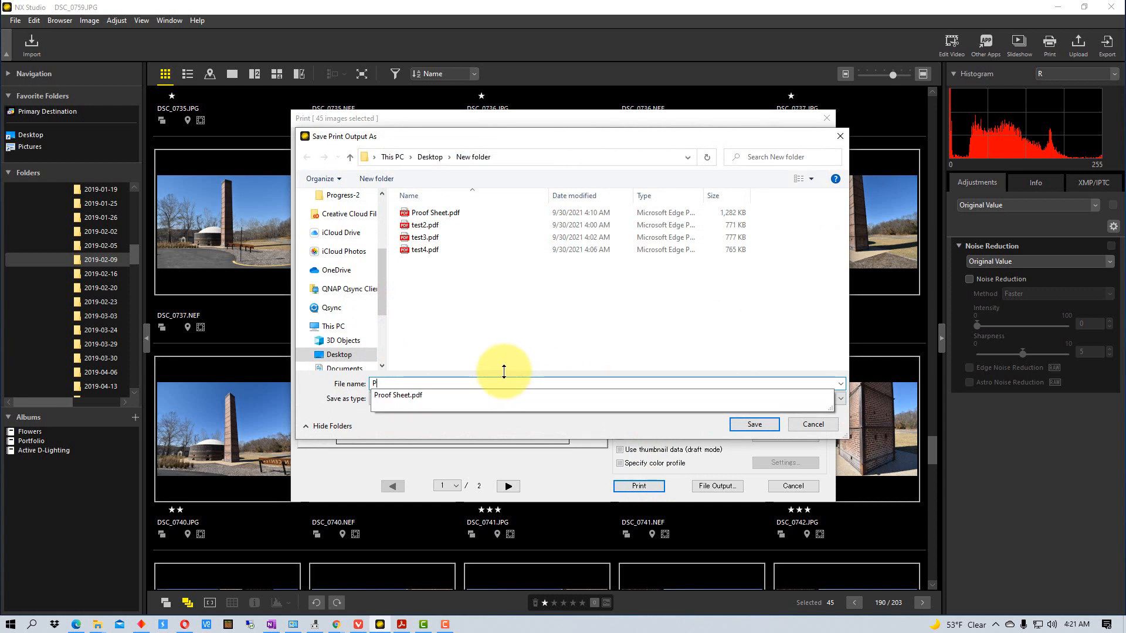
pyautogui.write('roof 2')
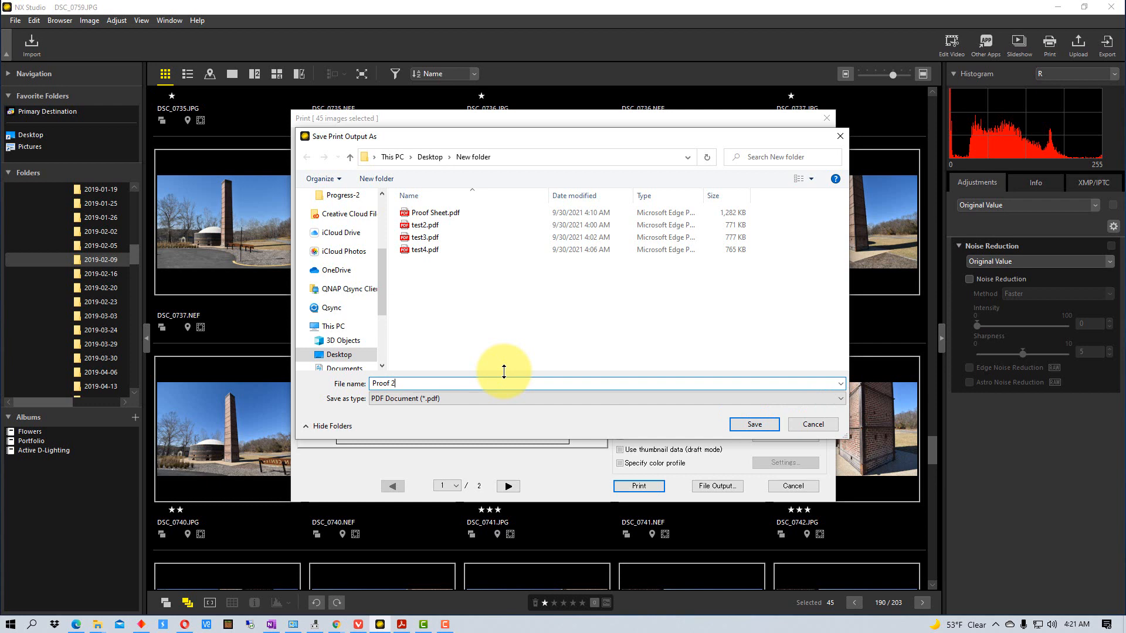
pyautogui.click(754, 426)
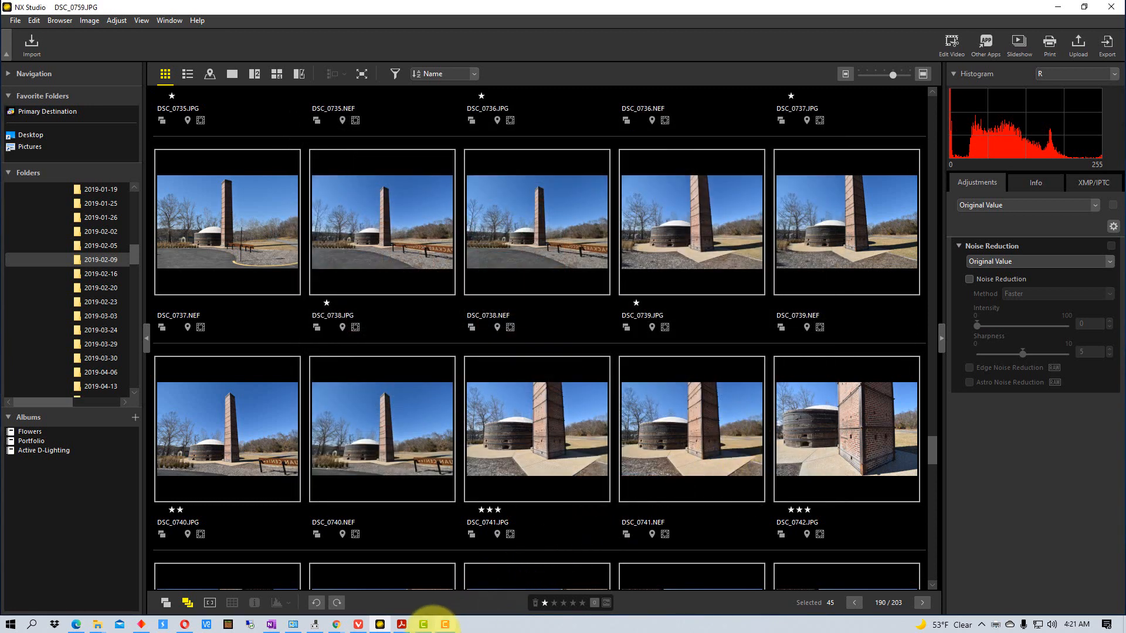
# Step: Switch to Adobe Acrobat Reader to view the open Proof Sheet.pdf
pyautogui.click(403, 625)
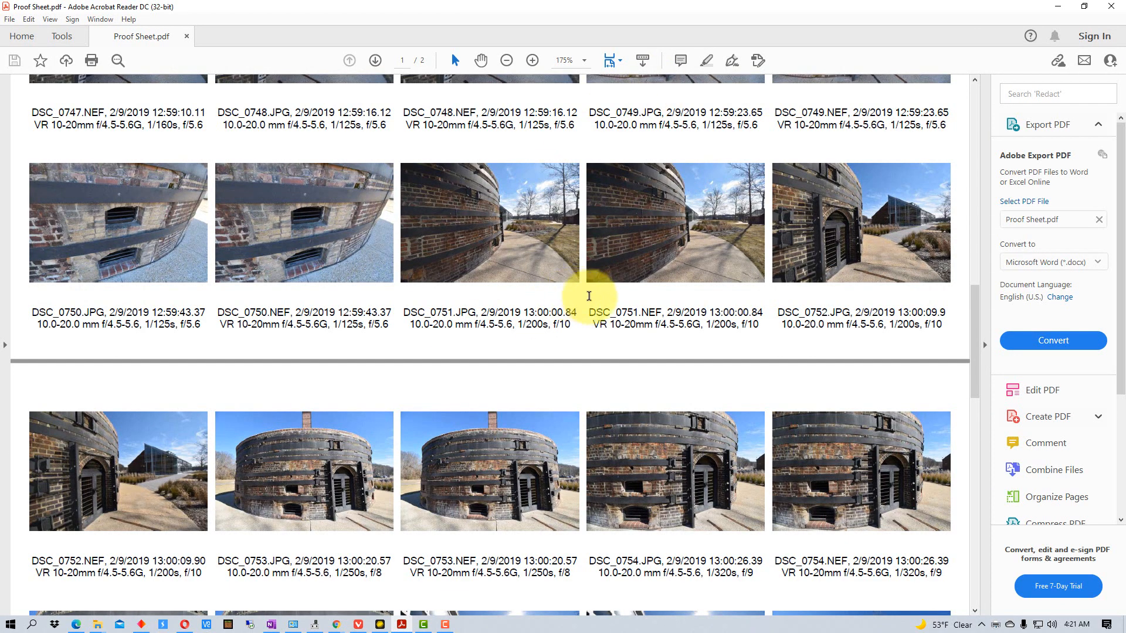
# Step: Review the first page of Proof Sheet.pdf back up to its beginning, checking the image information printed under each thumbnail
pyautogui.scroll(6, 586, 293)
pyautogui.scroll(1, 636, 297)
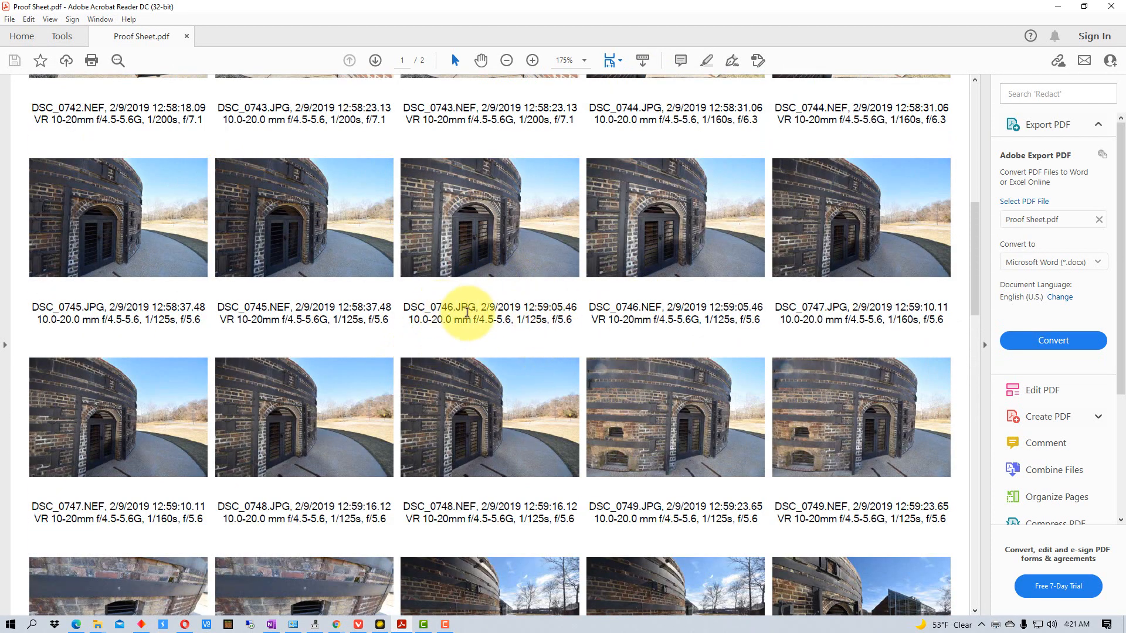
pyautogui.scroll(3, 516, 305)
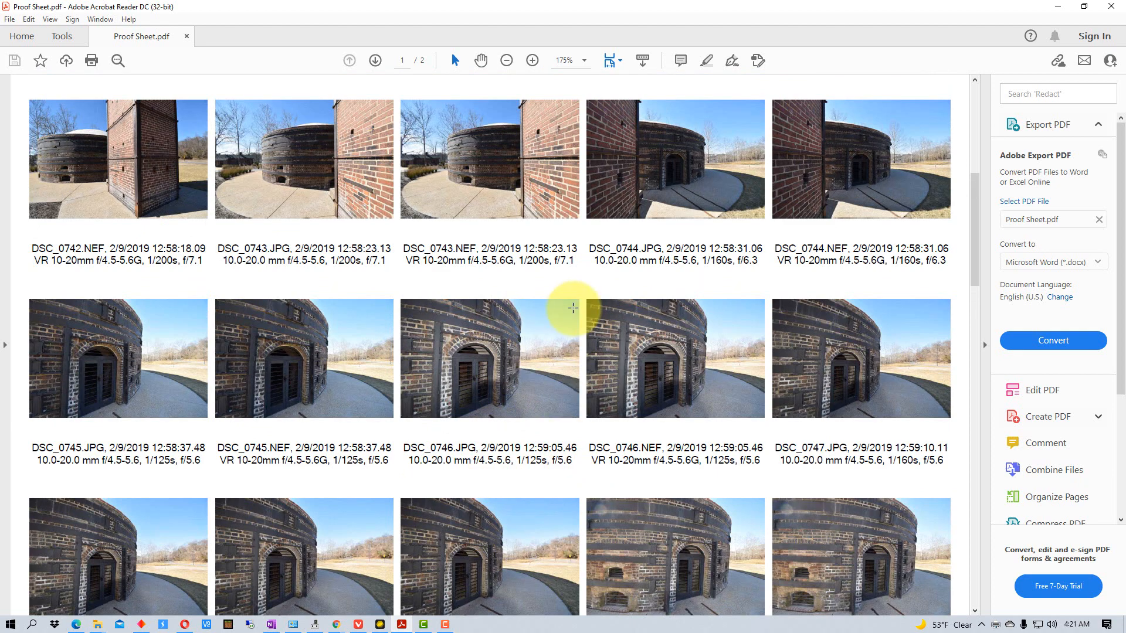
pyautogui.scroll(5, 573, 311)
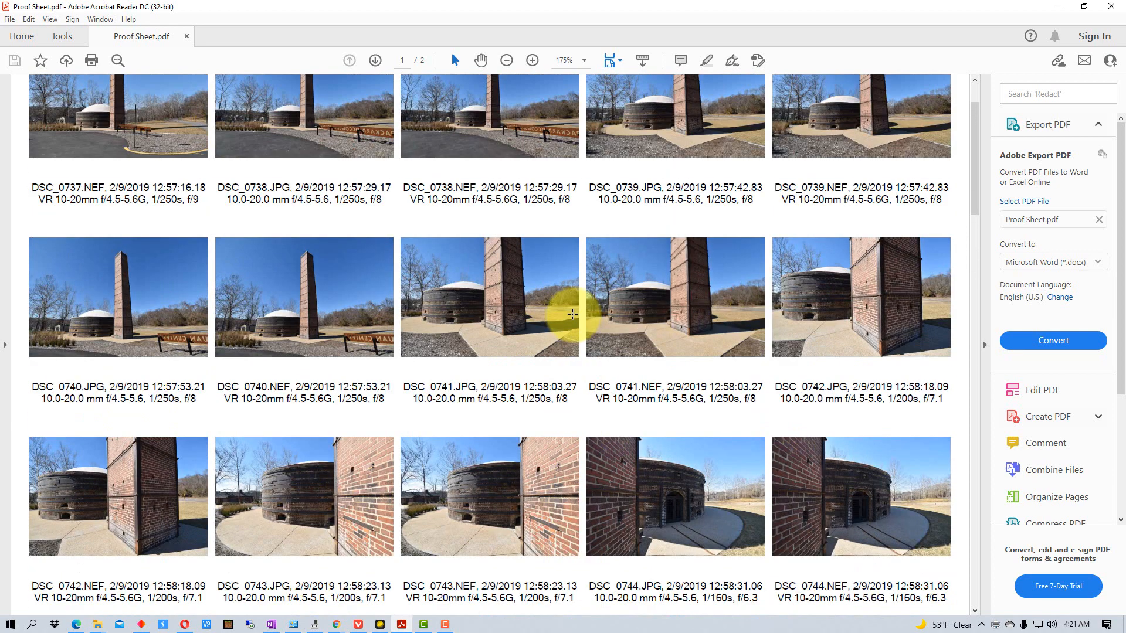
pyautogui.scroll(3, 573, 315)
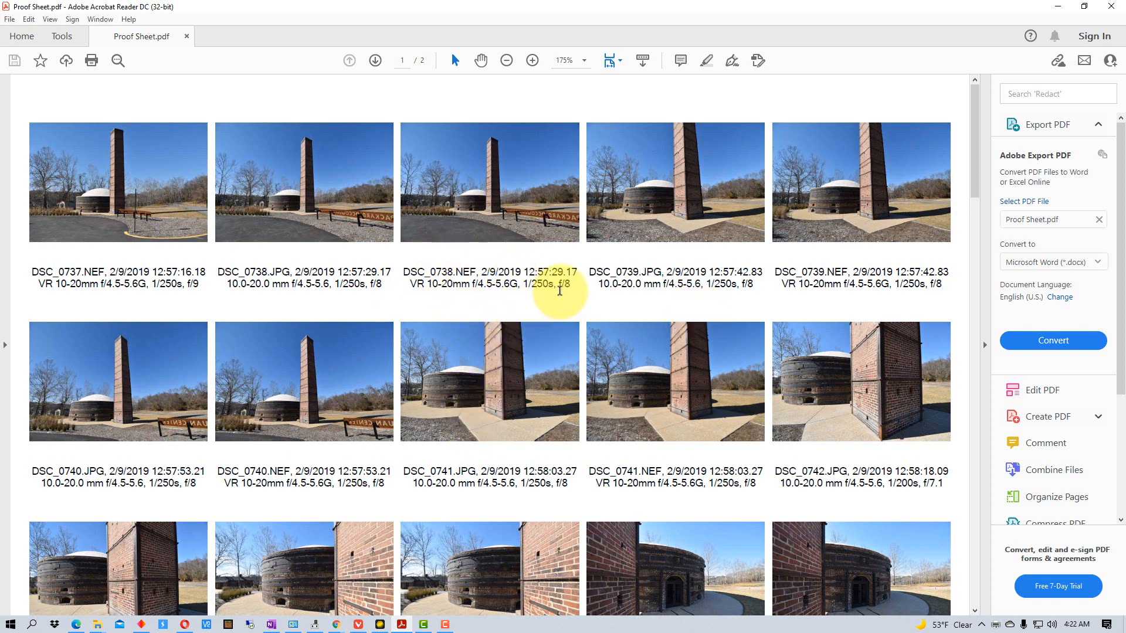
# Step: Switch back to NX Studio and reopen the print dialog for the selected images with print information turned off
pyautogui.click(1057, 6)
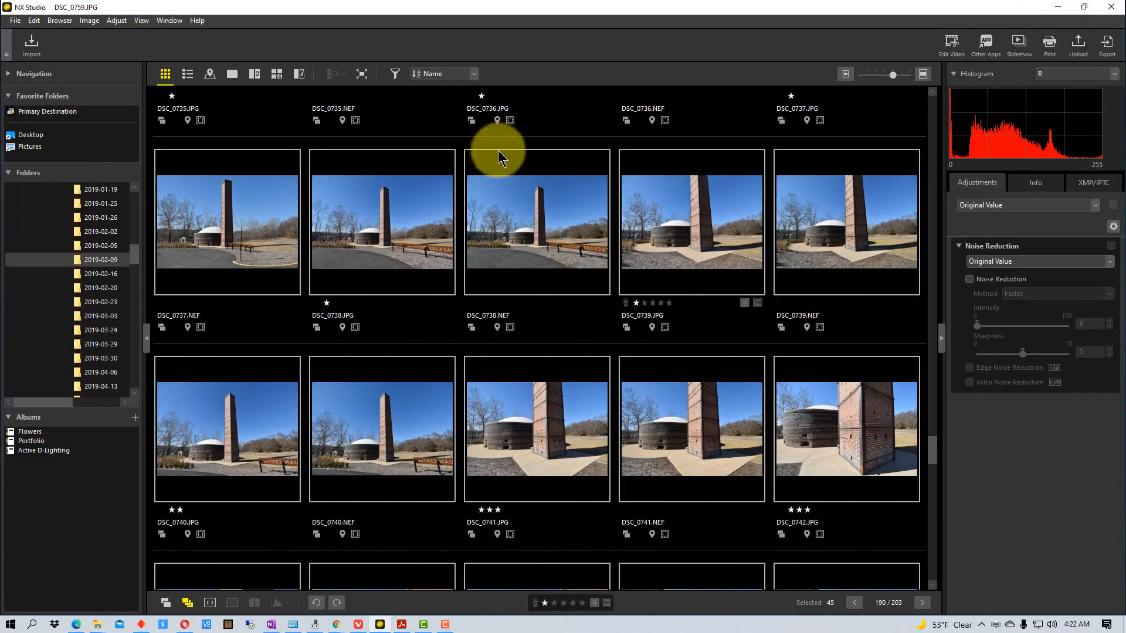
pyautogui.click(15, 21)
pyautogui.click(55, 180)
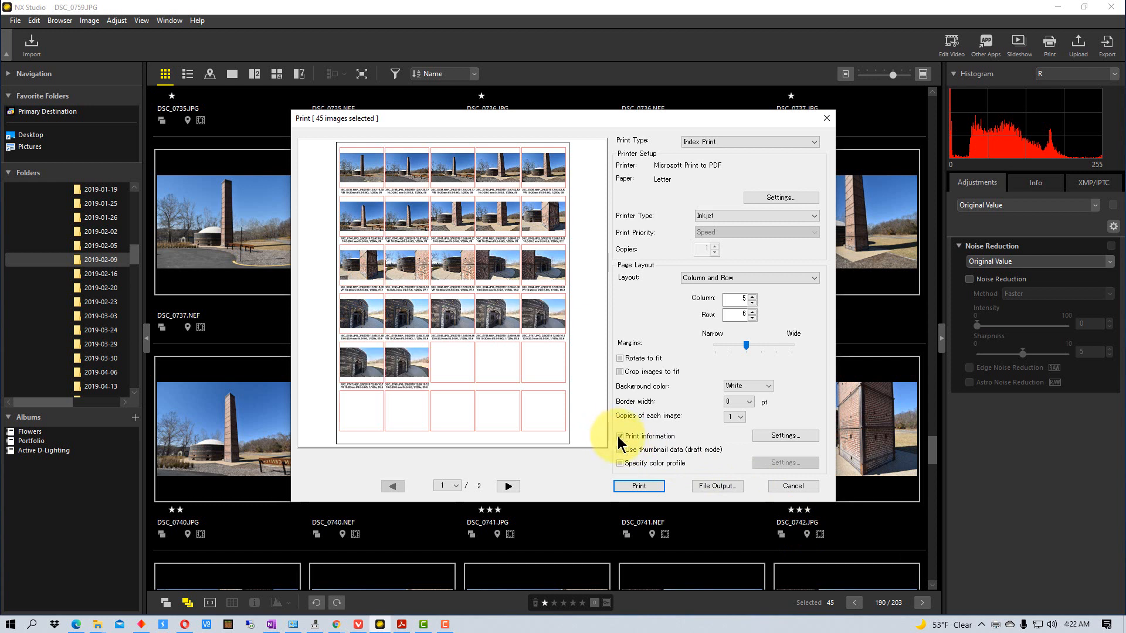
pyautogui.click(620, 436)
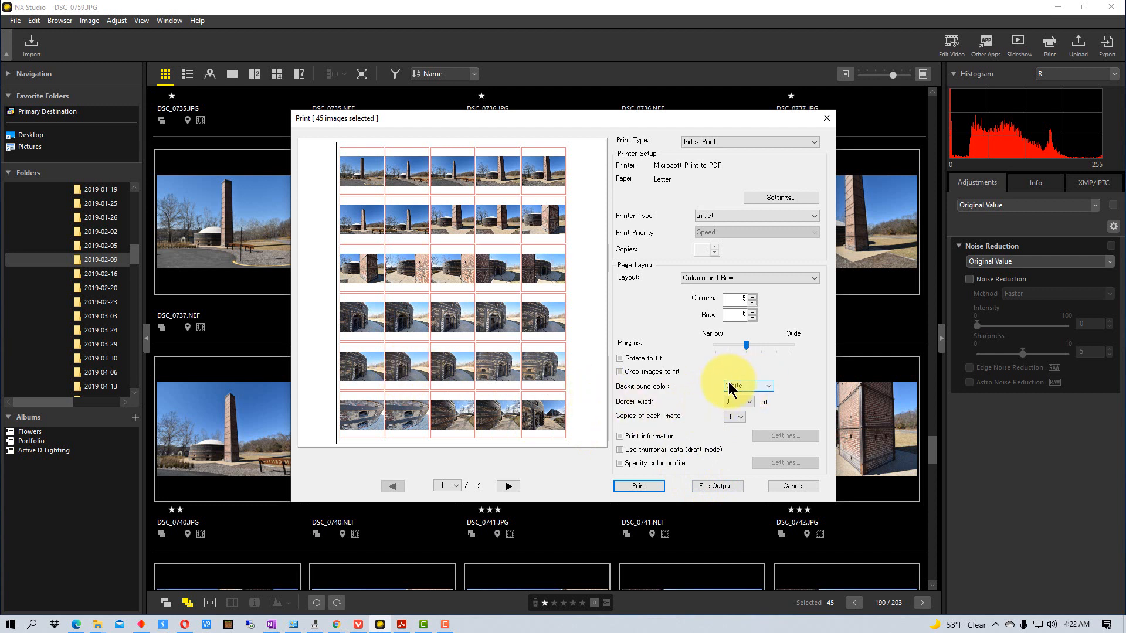
# Step: Preview the index sheet with grey, dark grey and black background colors, and restore the white background
pyautogui.click(767, 382)
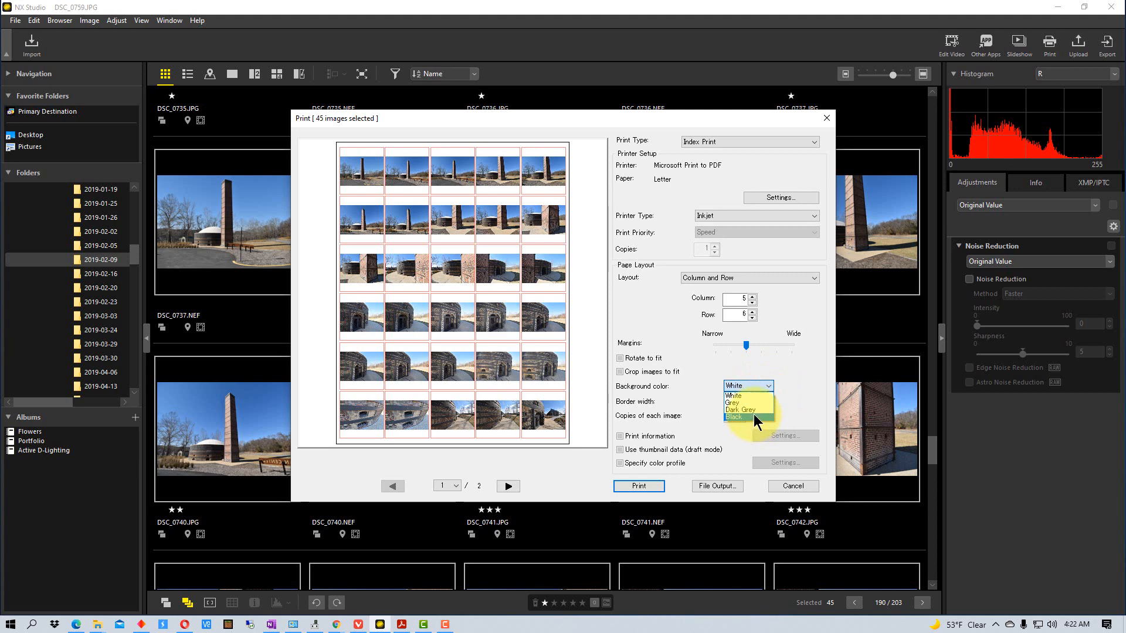
pyautogui.click(750, 403)
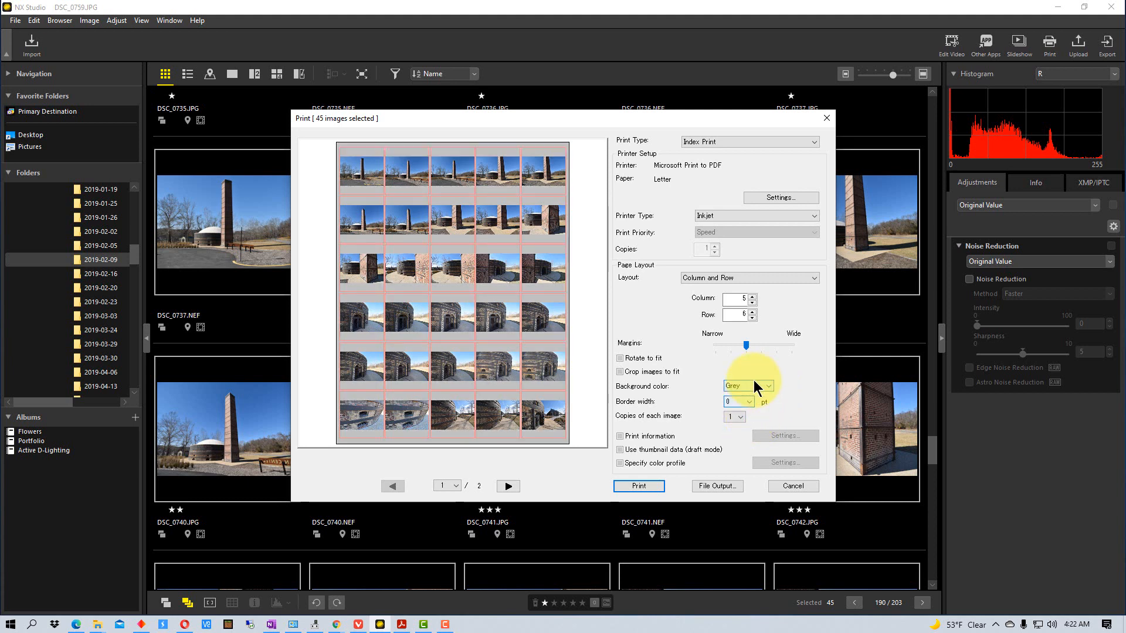
pyautogui.click(750, 411)
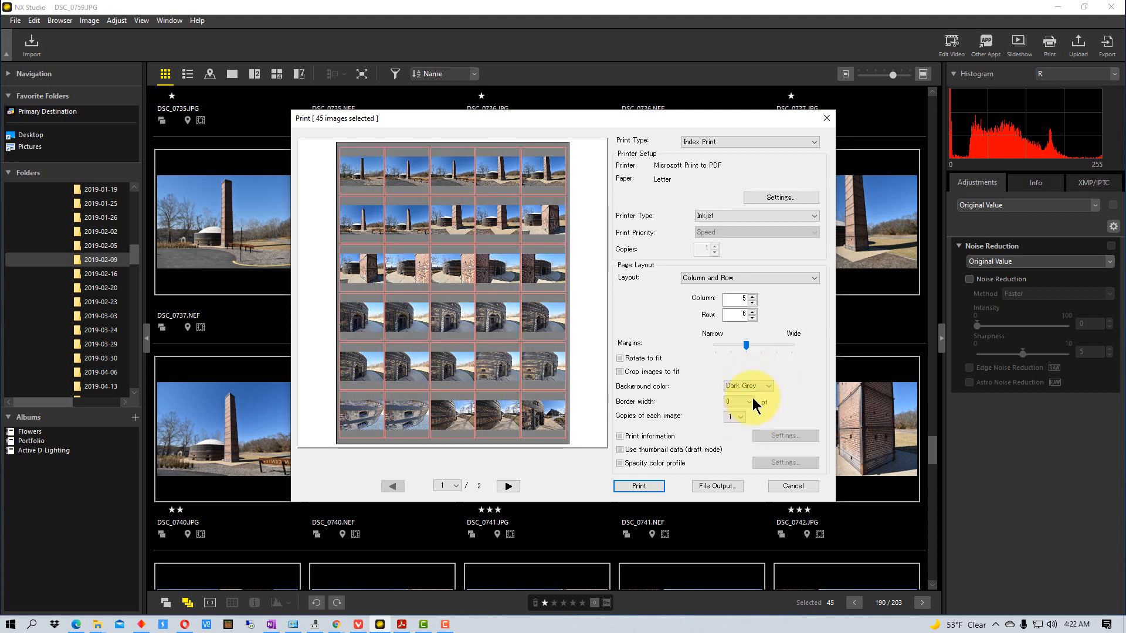
pyautogui.click(755, 385)
pyautogui.click(751, 416)
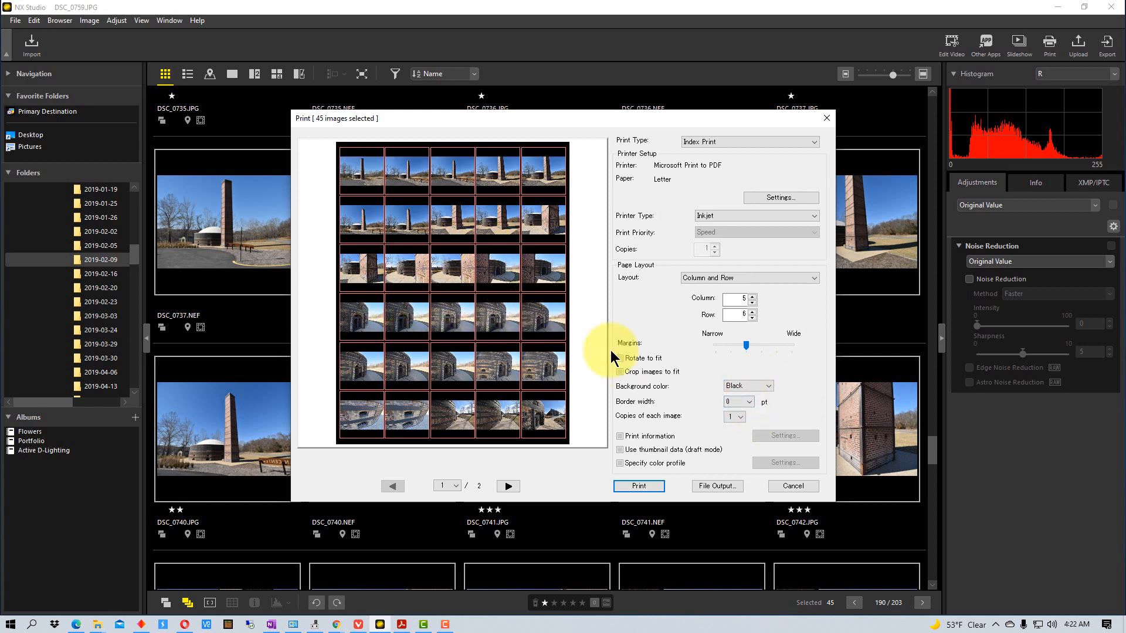
pyautogui.click(758, 385)
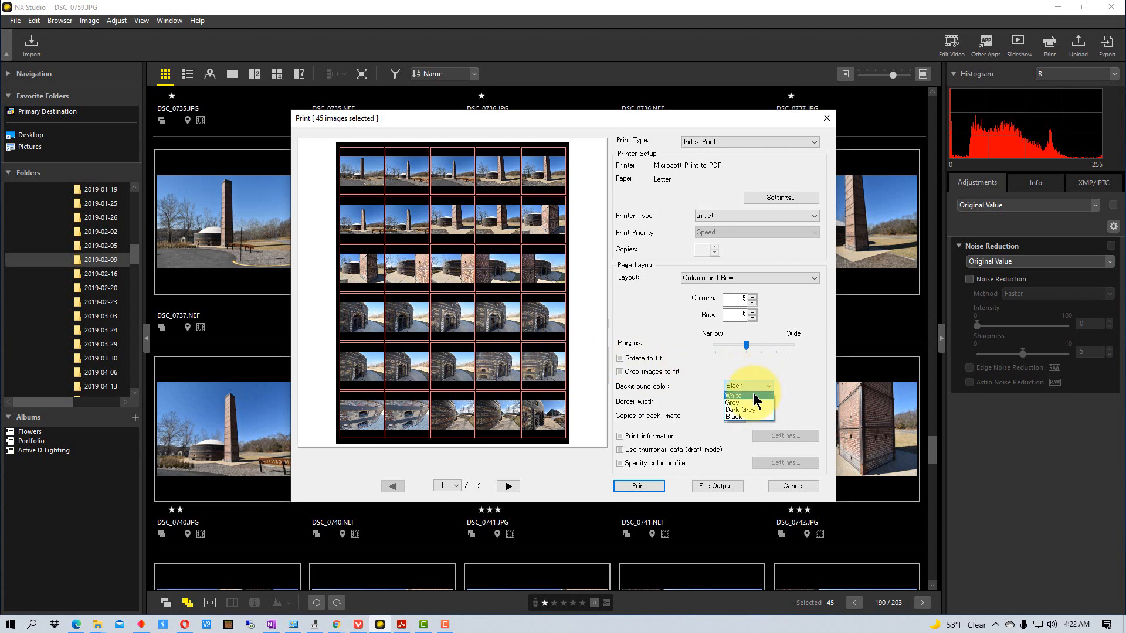
pyautogui.click(753, 394)
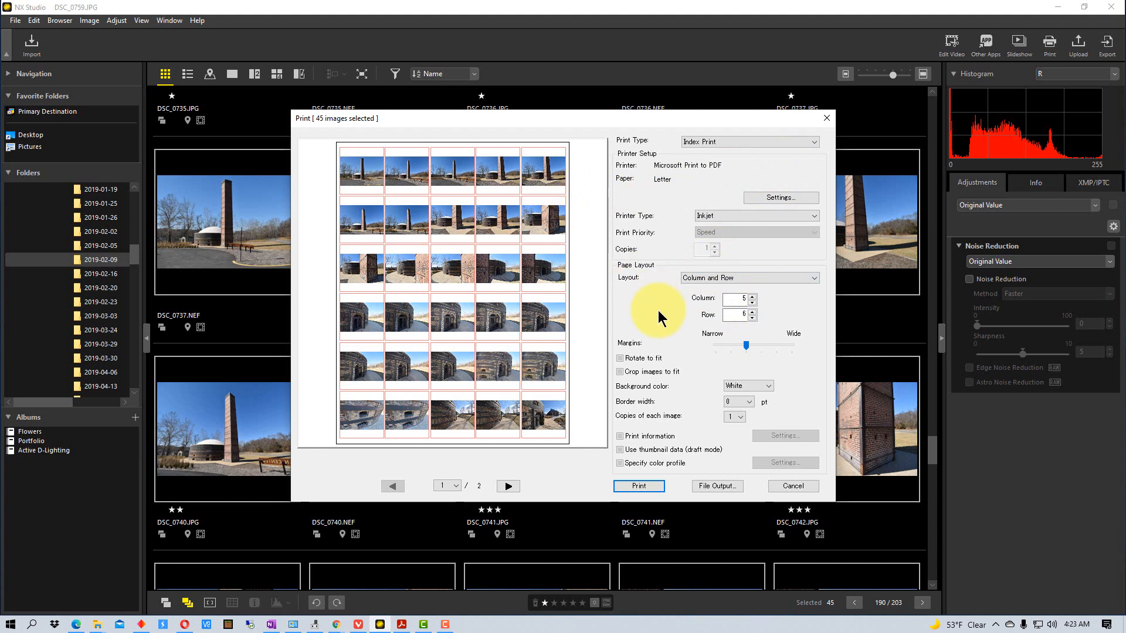
# Step: Open the file output save dialog for the index sheet and cancel it without saving a JPEG
pyautogui.click(720, 485)
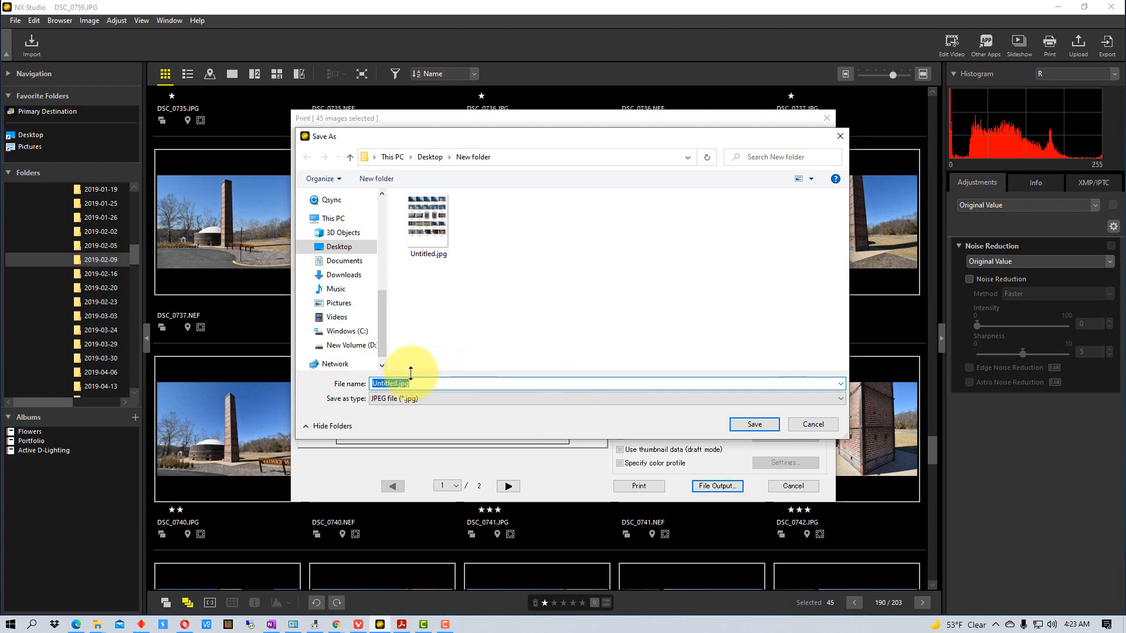
pyautogui.click(818, 423)
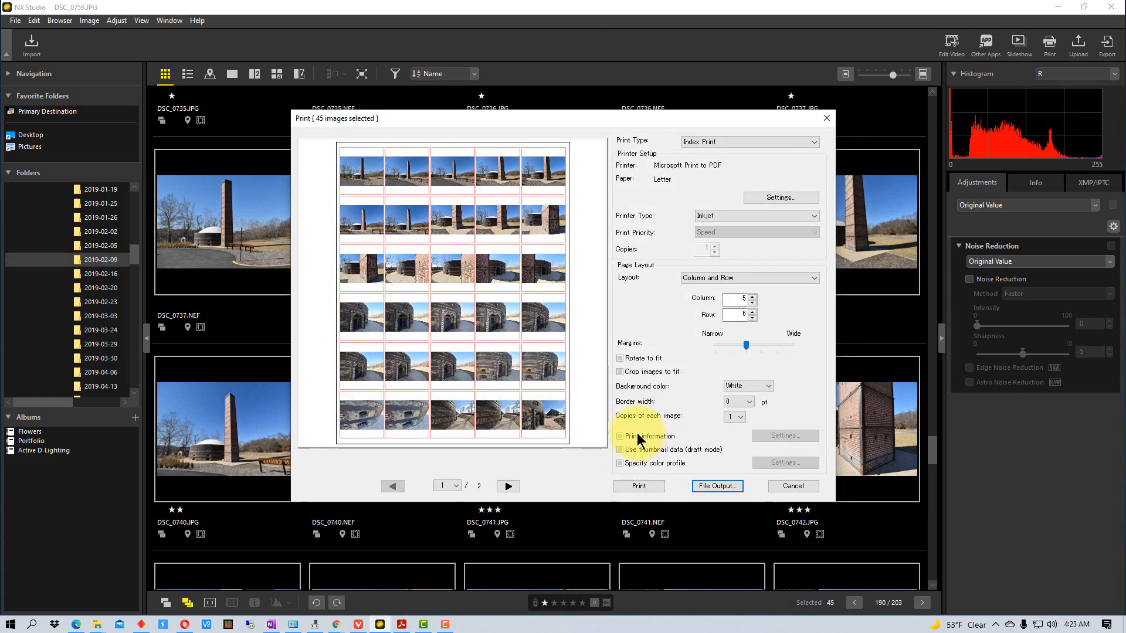